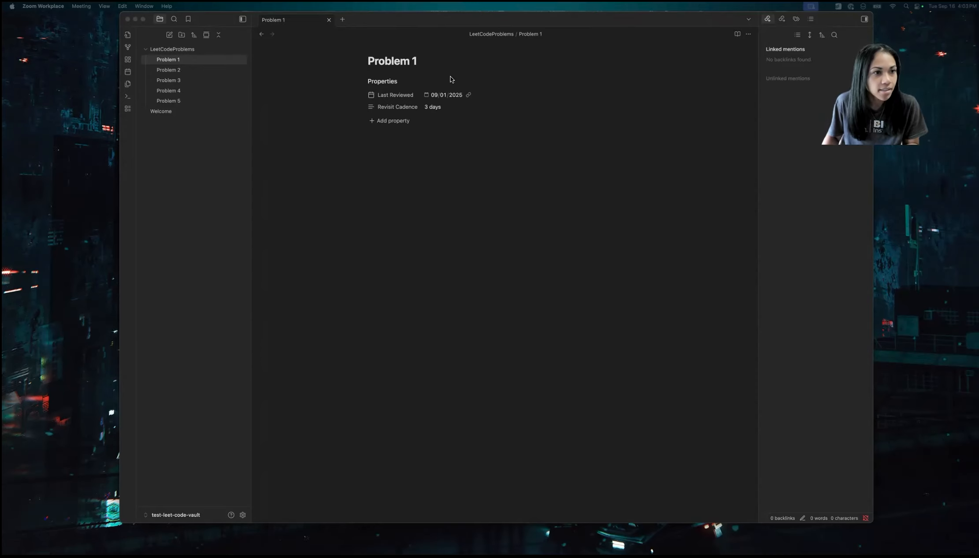
Examine the type options of Problem 1's Last Reviewed property and the review properties of Problems 2 to 5.
{"action": "left_click", "coordinate": [445, 139]}
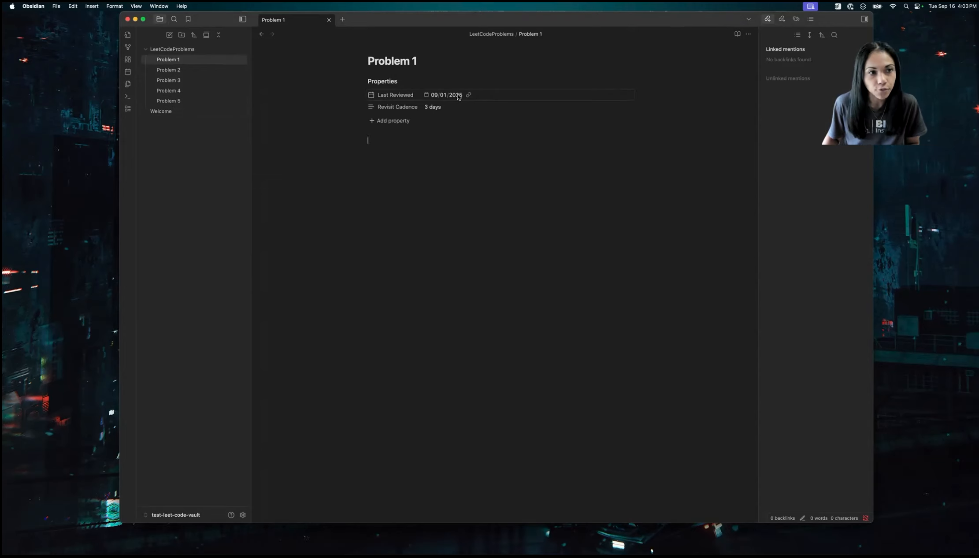
{"action": "left_click", "coordinate": [372, 96]}
{"action": "mouse_move", "coordinate": [374, 100]}
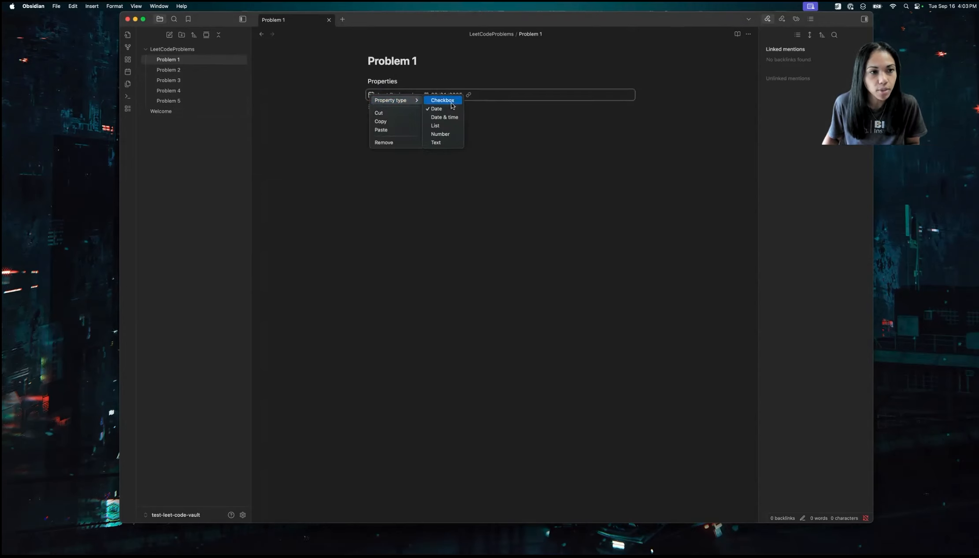
{"action": "left_click", "coordinate": [339, 133]}
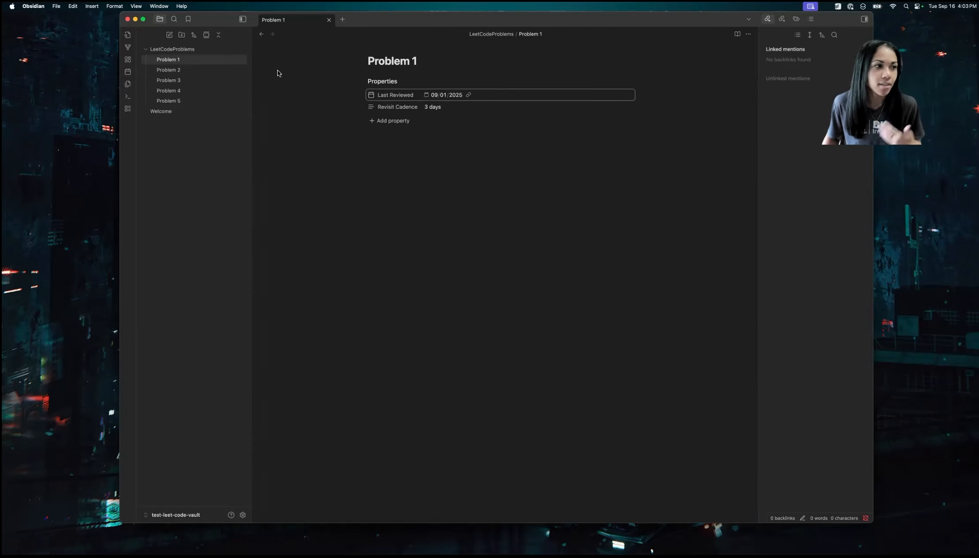
{"action": "left_click", "coordinate": [181, 70]}
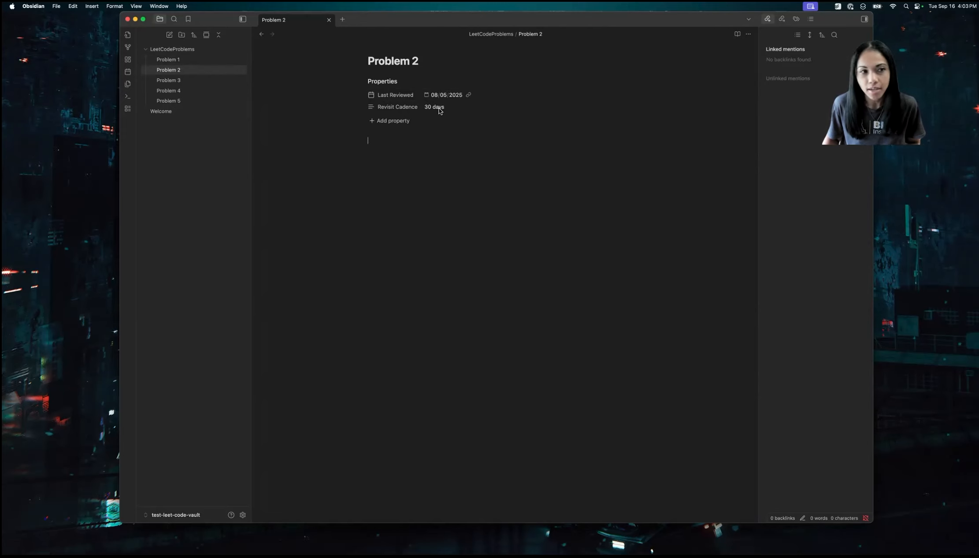
{"action": "left_click", "coordinate": [178, 83]}
{"action": "left_click", "coordinate": [176, 91]}
{"action": "left_click", "coordinate": [172, 99]}
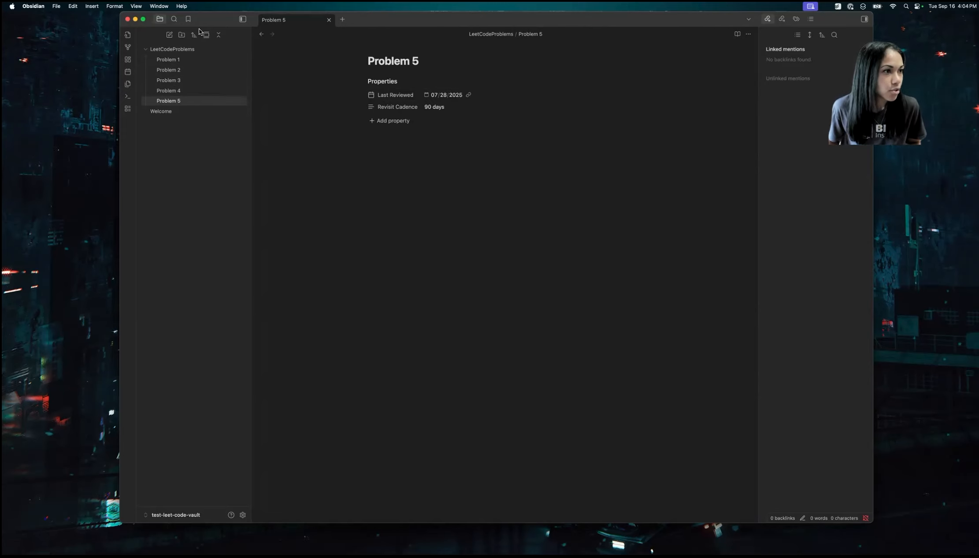
Create a folder named Bases in the vault and add a new base inside it.
{"action": "left_click", "coordinate": [181, 37]}
{"action": "type", "text": "Bases"}
{"action": "key", "text": "Return"}
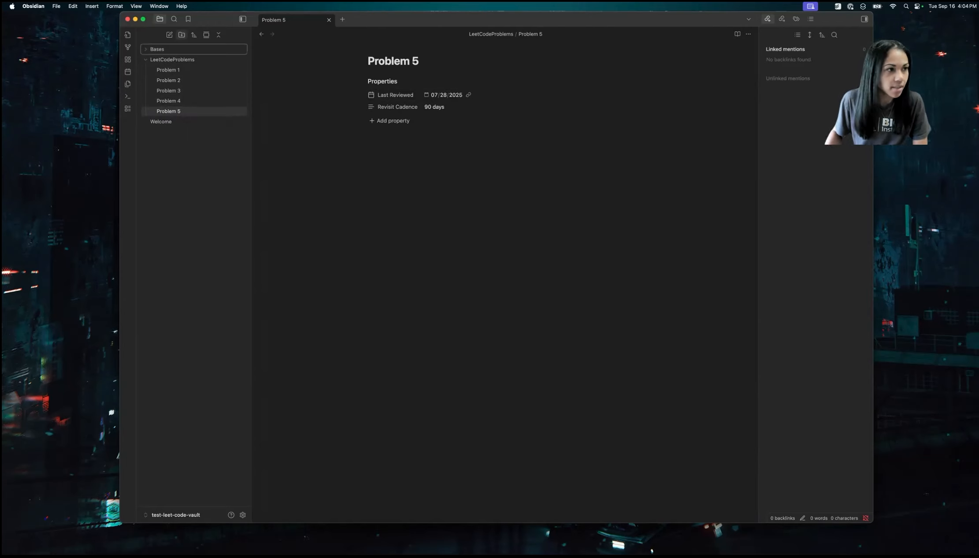
{"action": "right_click", "coordinate": [158, 51]}
{"action": "left_click", "coordinate": [206, 79]}
{"action": "left_click", "coordinate": [149, 49]}
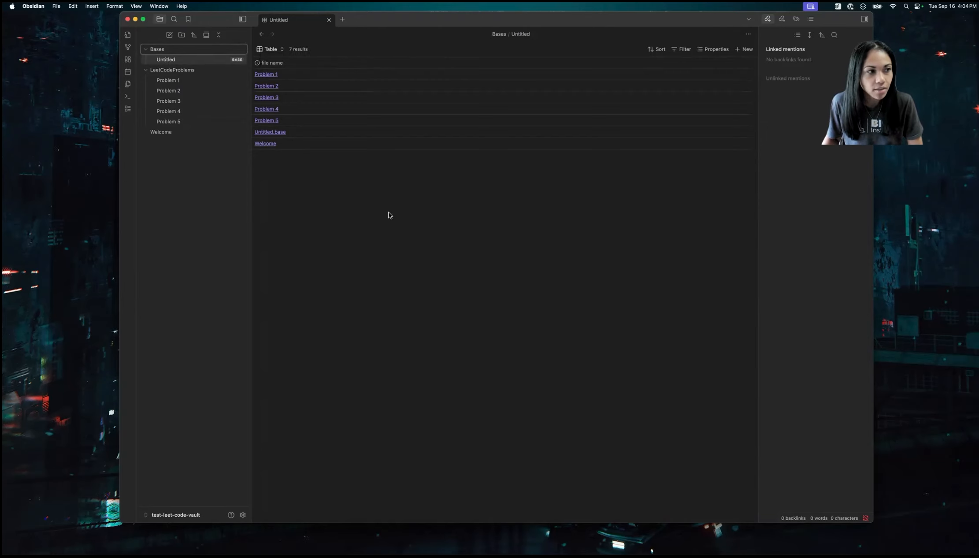
Check Problem 1's properties and rename the untitled base in the Bases folder to Leet Code Tables.
{"action": "left_click", "coordinate": [168, 80]}
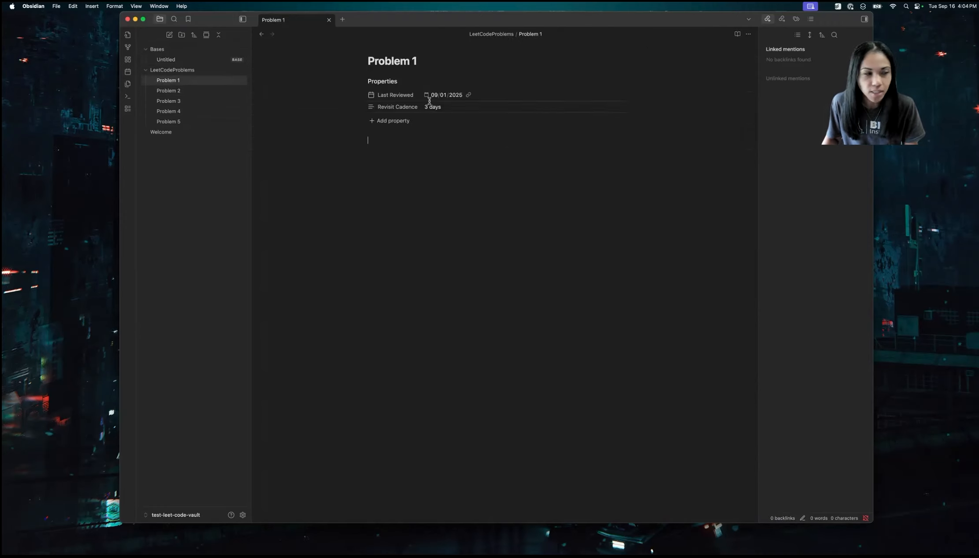
{"action": "left_click", "coordinate": [164, 59]}
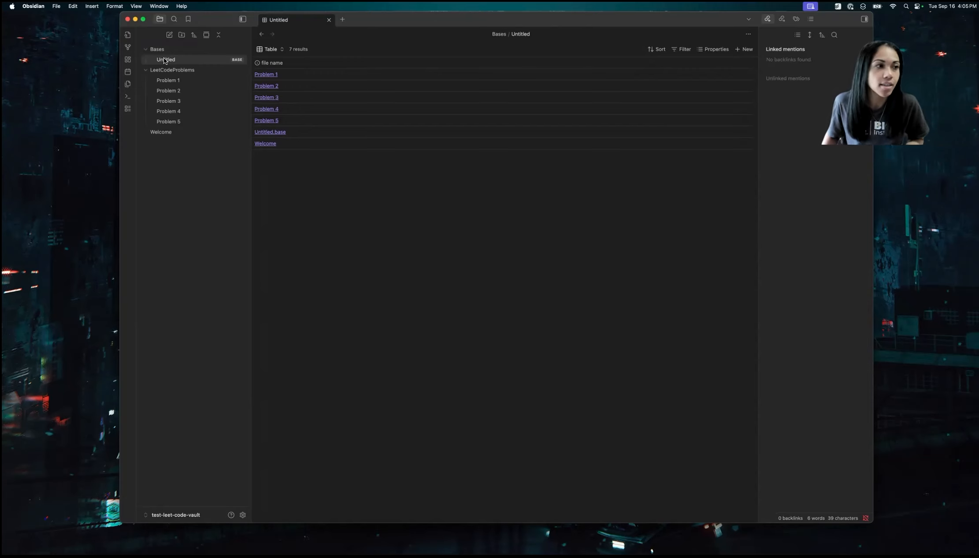
{"action": "right_click", "coordinate": [164, 60]}
{"action": "left_click", "coordinate": [176, 184]}
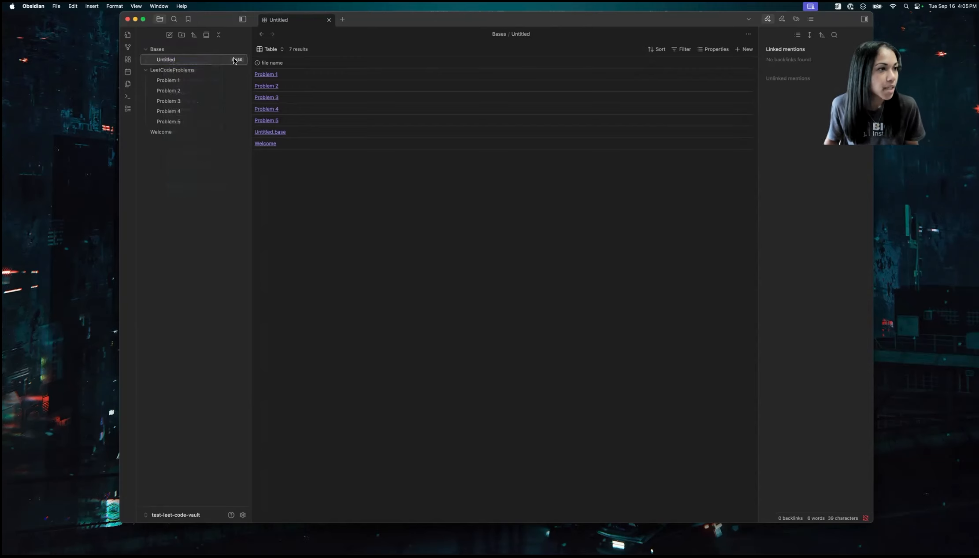
{"action": "type", "text": "Leet Code Tables"}
{"action": "key", "text": "Return"}
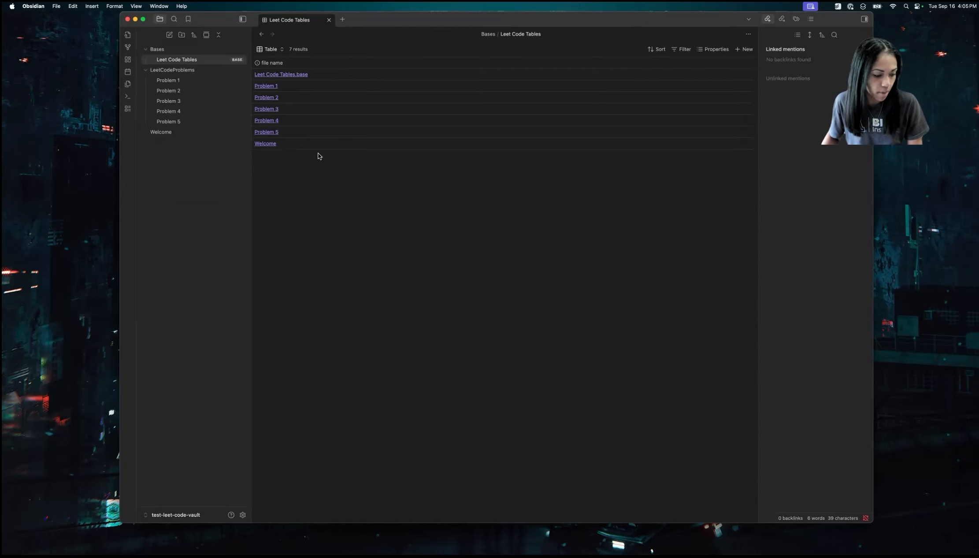
Filter all views of the Leet Code Tables base to files in the LeetCodeProblems folder.
{"action": "left_click", "coordinate": [160, 132]}
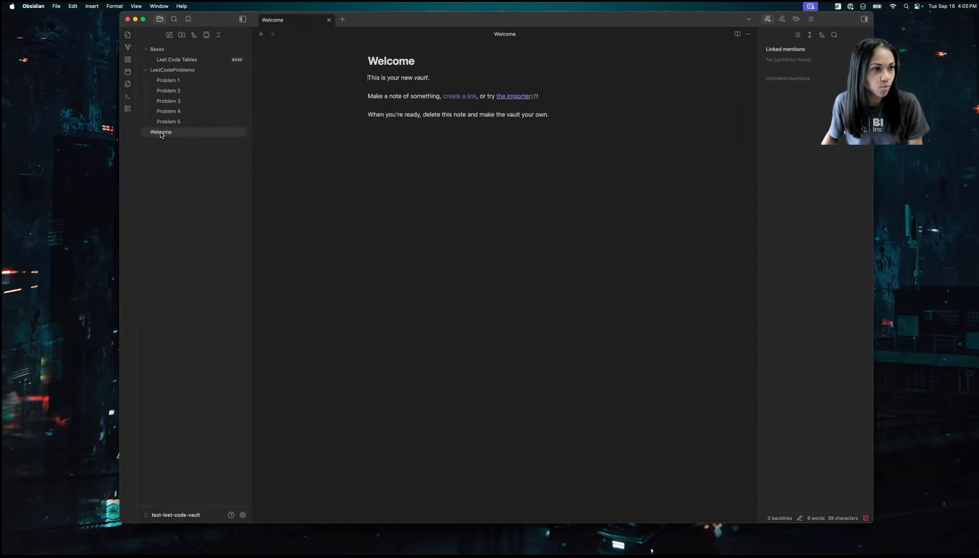
{"action": "left_click", "coordinate": [175, 60]}
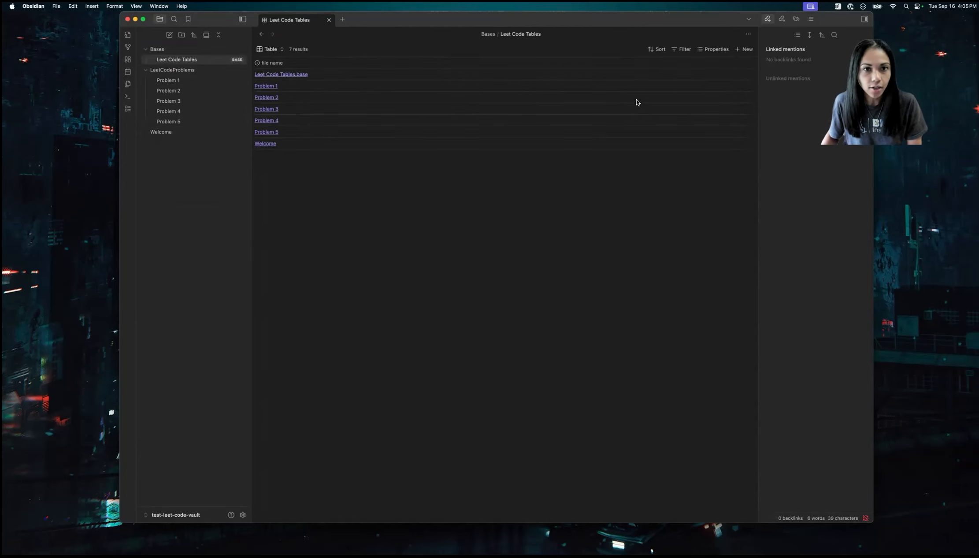
{"action": "left_click", "coordinate": [683, 51]}
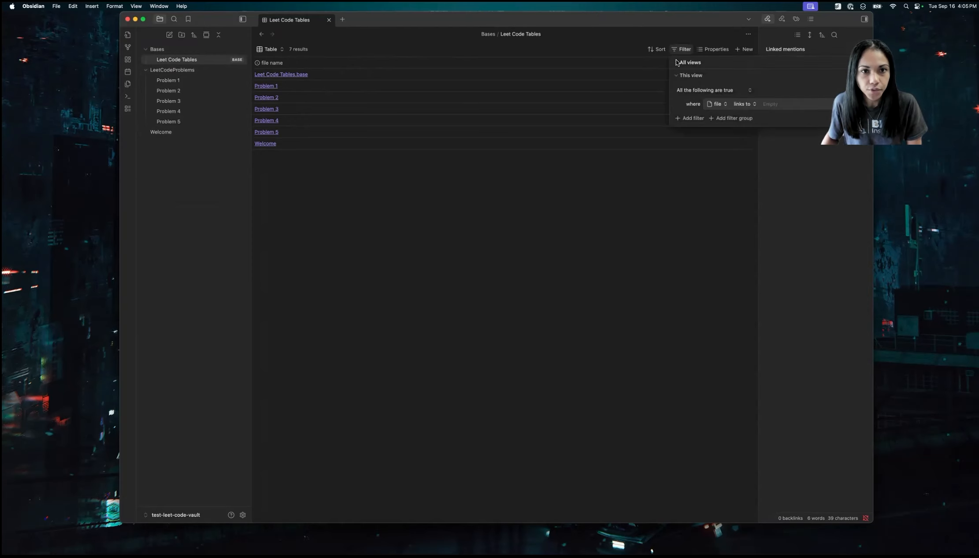
{"action": "left_click", "coordinate": [677, 63]}
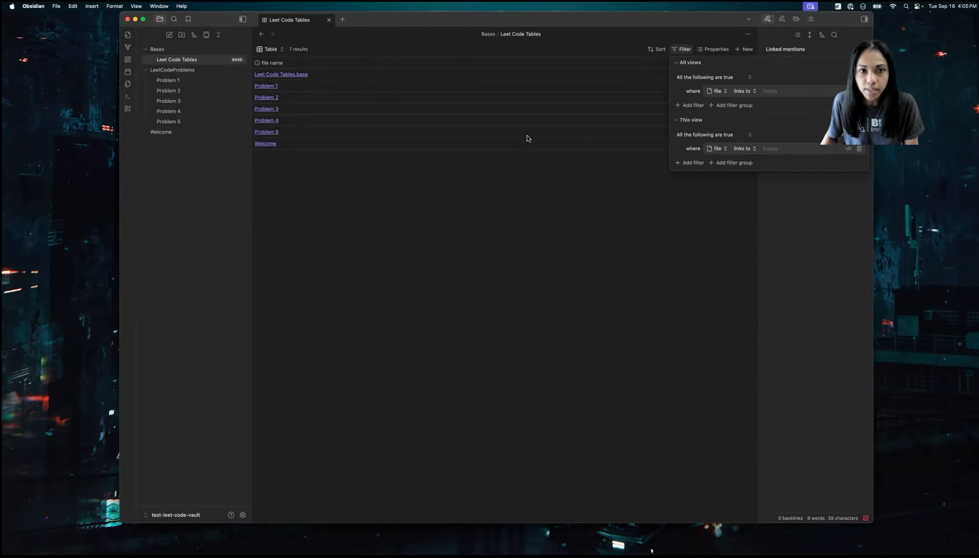
{"action": "left_click", "coordinate": [743, 91]}
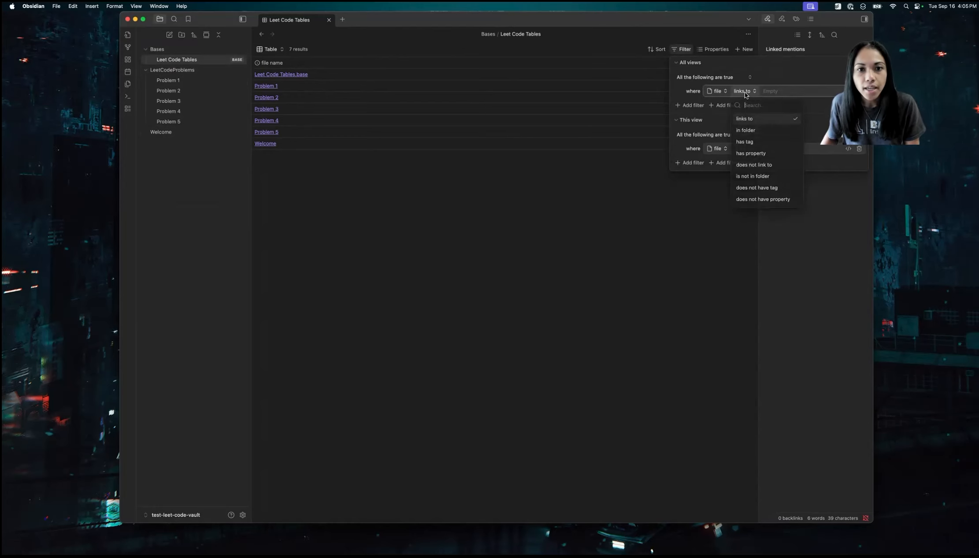
{"action": "left_click", "coordinate": [745, 130]}
{"action": "left_click", "coordinate": [783, 115]}
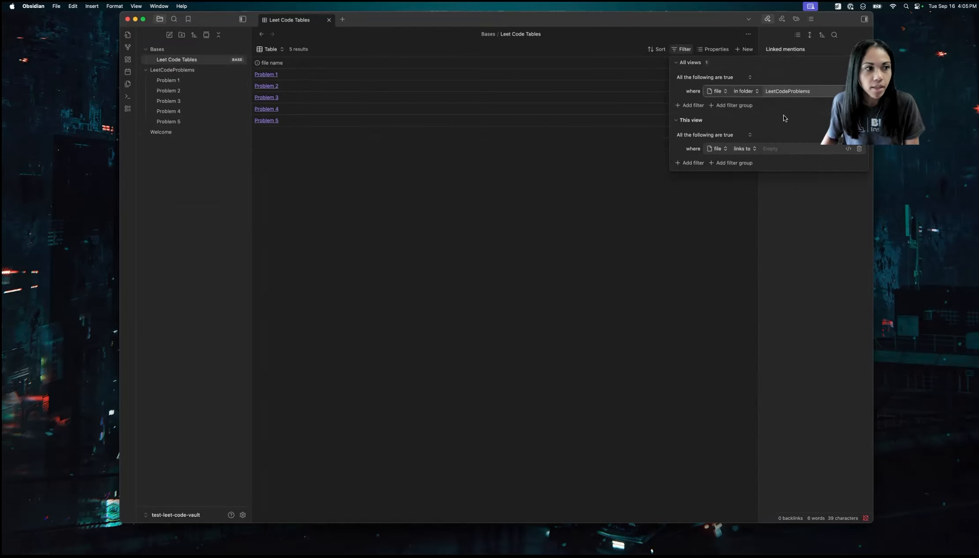
{"action": "left_click", "coordinate": [593, 190]}
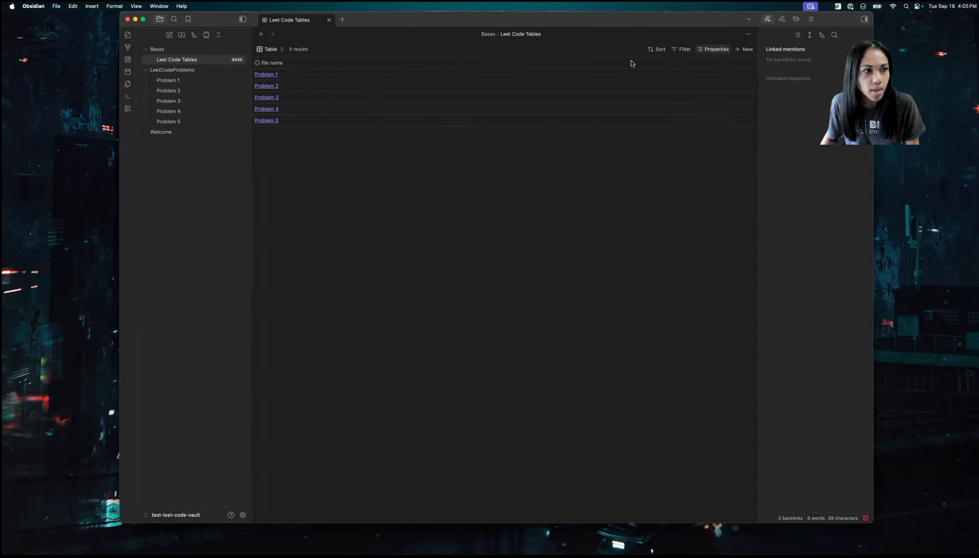
Show the Last Reviewed and Revisit Cadence properties as columns in the table.
{"action": "left_click", "coordinate": [712, 49]}
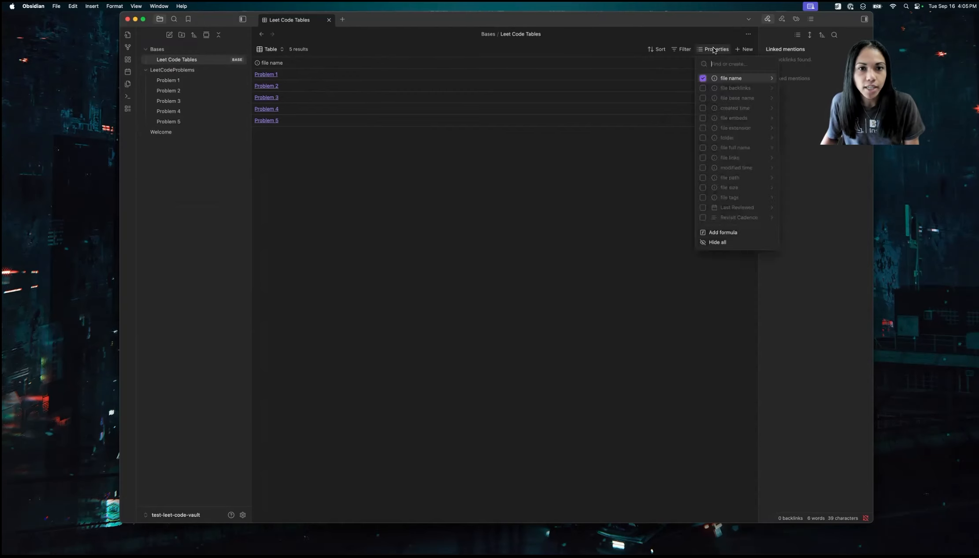
{"action": "left_click", "coordinate": [703, 207]}
{"action": "left_click", "coordinate": [703, 217]}
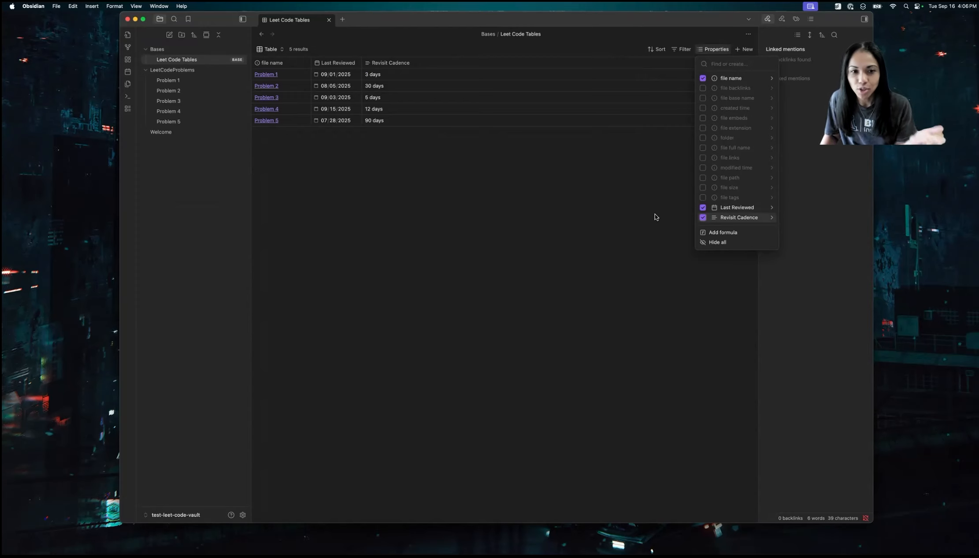
Add a formula property named Due Date with the formula date(note["Last Reviewed"] + note["Revisit Cadence"]).
{"action": "left_click", "coordinate": [725, 233]}
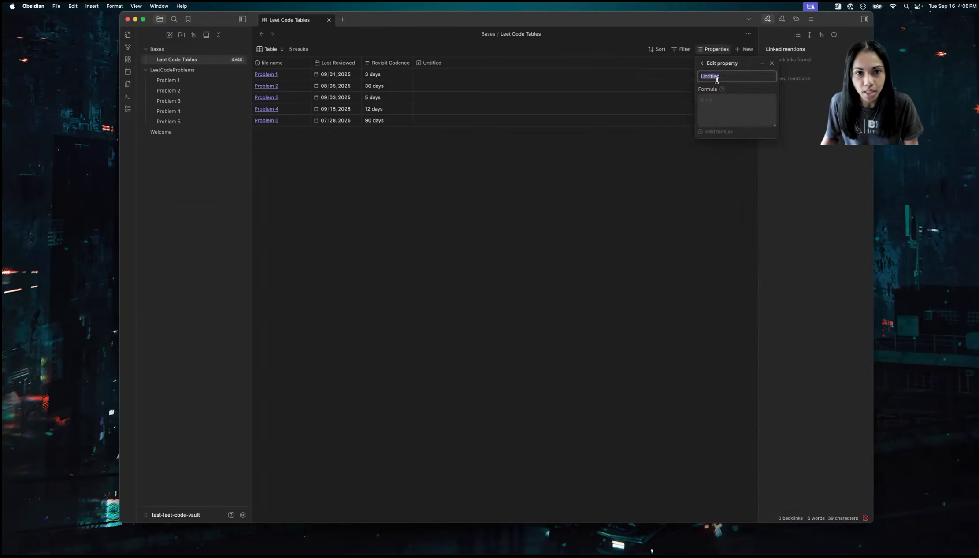
{"action": "type", "text": "Due Date"}
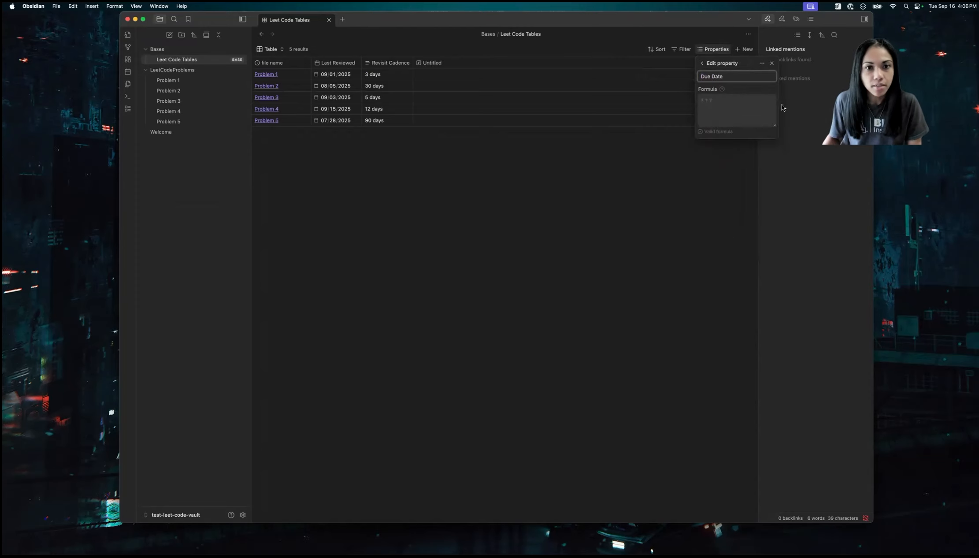
{"action": "left_click", "coordinate": [743, 107]}
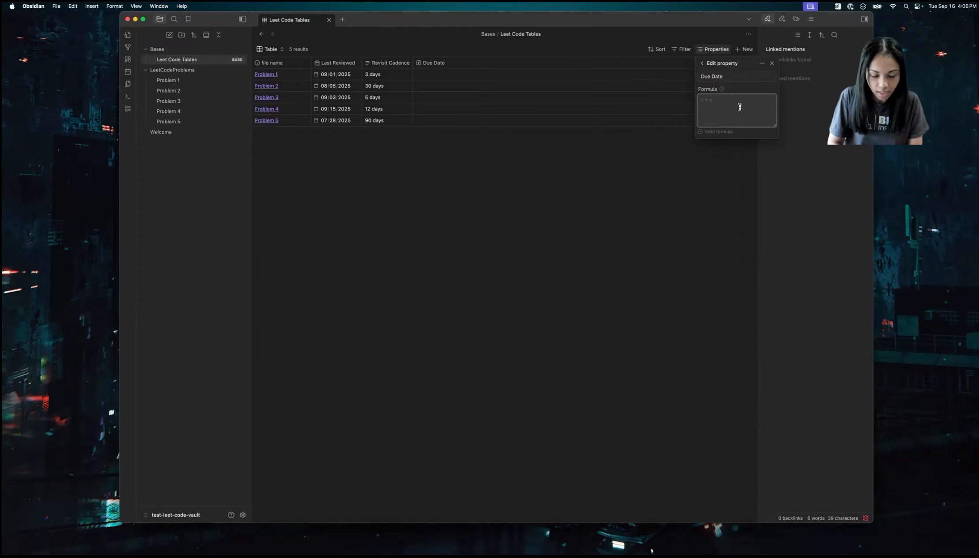
{"action": "type", "text": "date("}
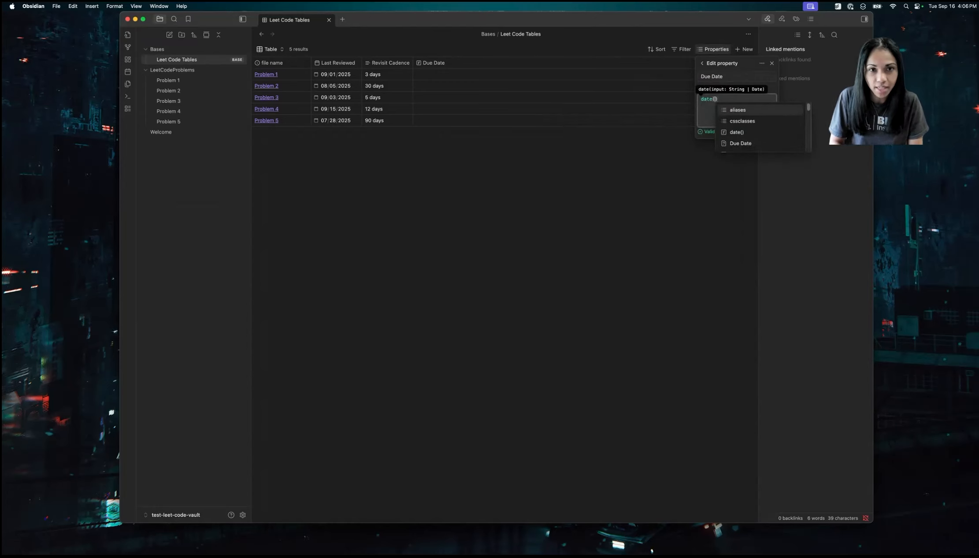
{"action": "type", "text": "last"}
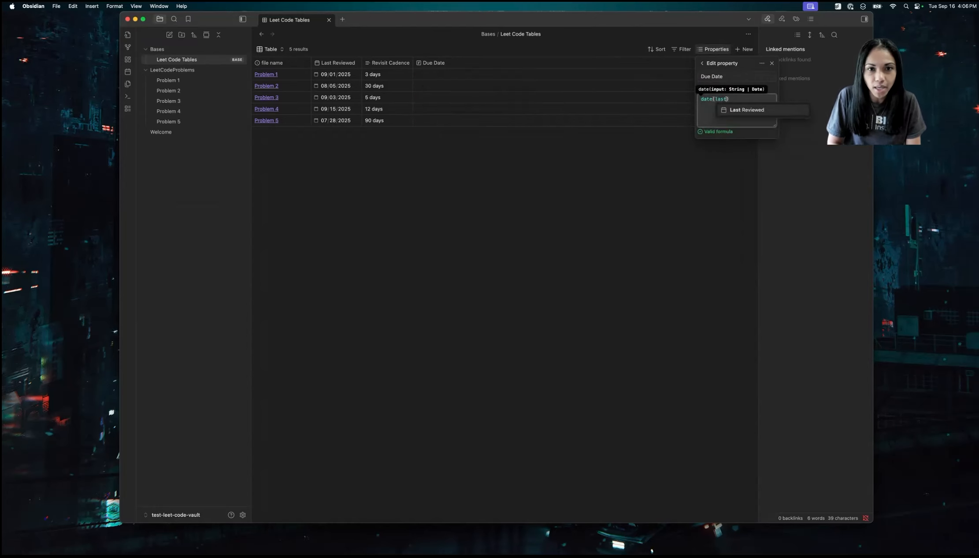
{"action": "left_click", "coordinate": [758, 111]}
{"action": "type", "text": "+ re"}
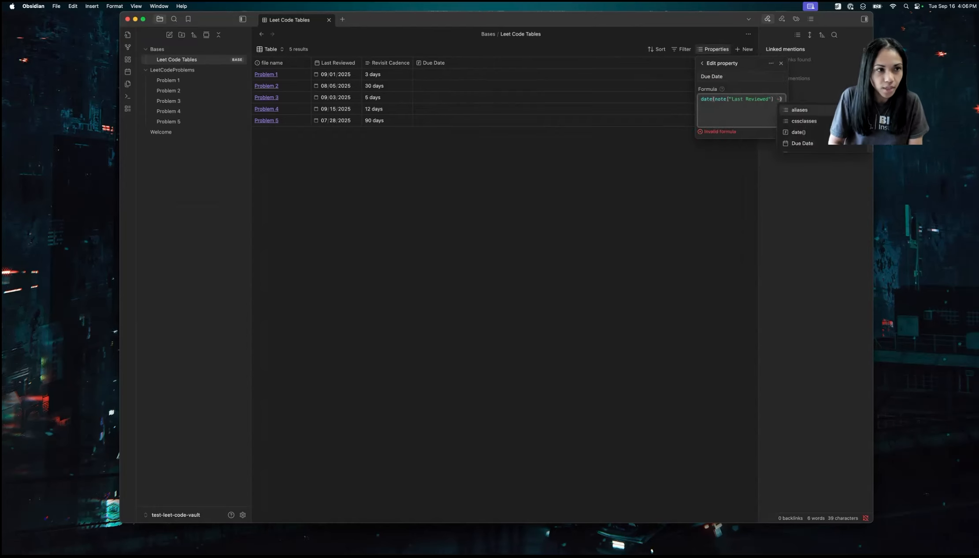
{"action": "left_click", "coordinate": [809, 113]}
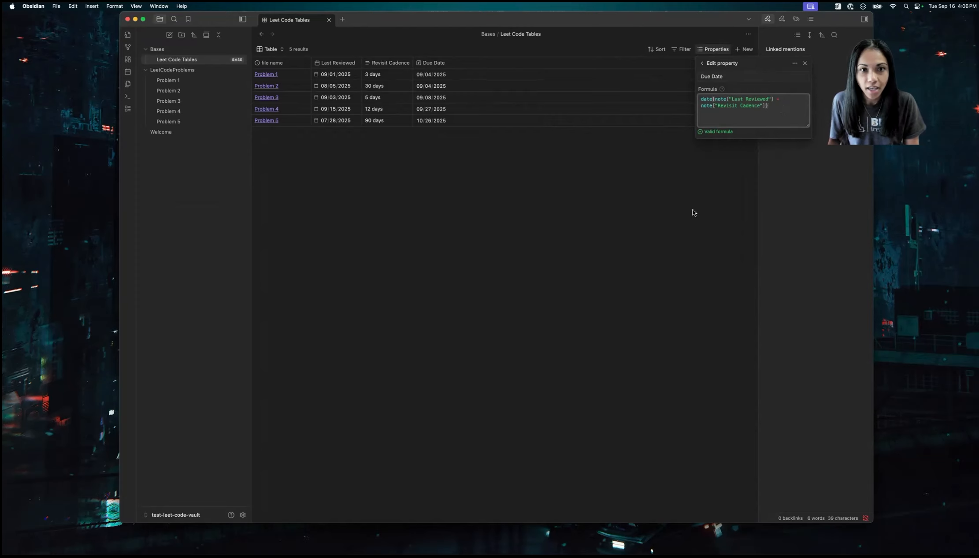
{"action": "left_click", "coordinate": [651, 195]}
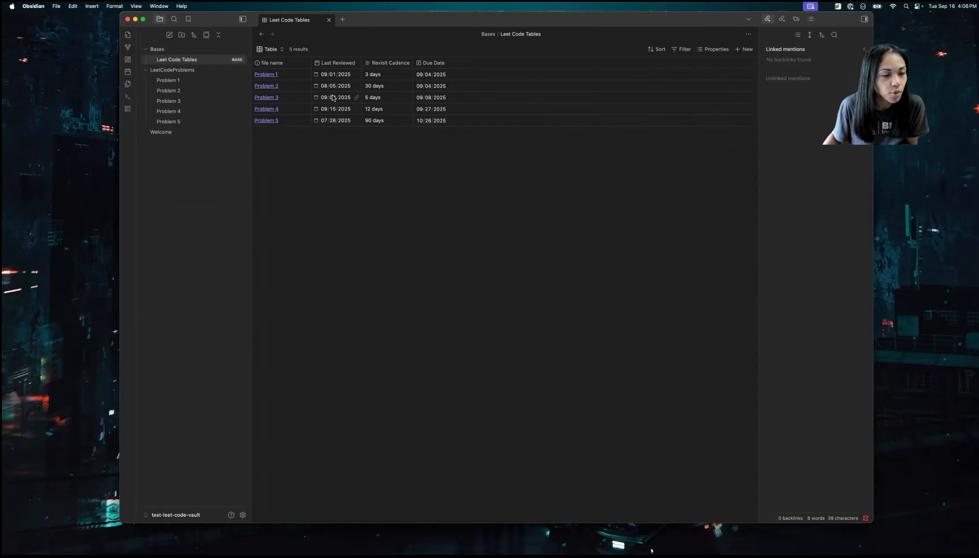
Set Problem 2's Last Reviewed date to 08/01/2025 in the table.
{"action": "left_click", "coordinate": [317, 86]}
{"action": "left_click", "coordinate": [332, 136]}
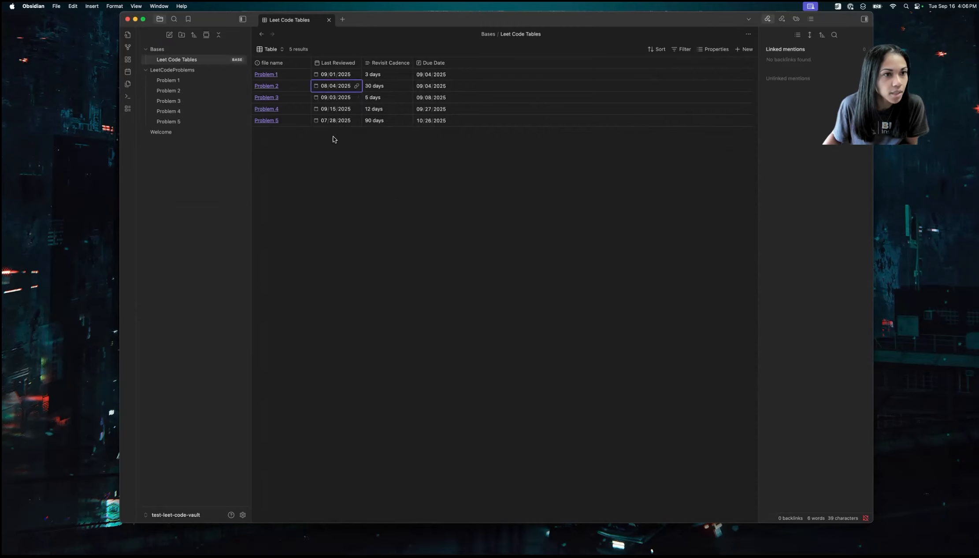
{"action": "left_click", "coordinate": [317, 86]}
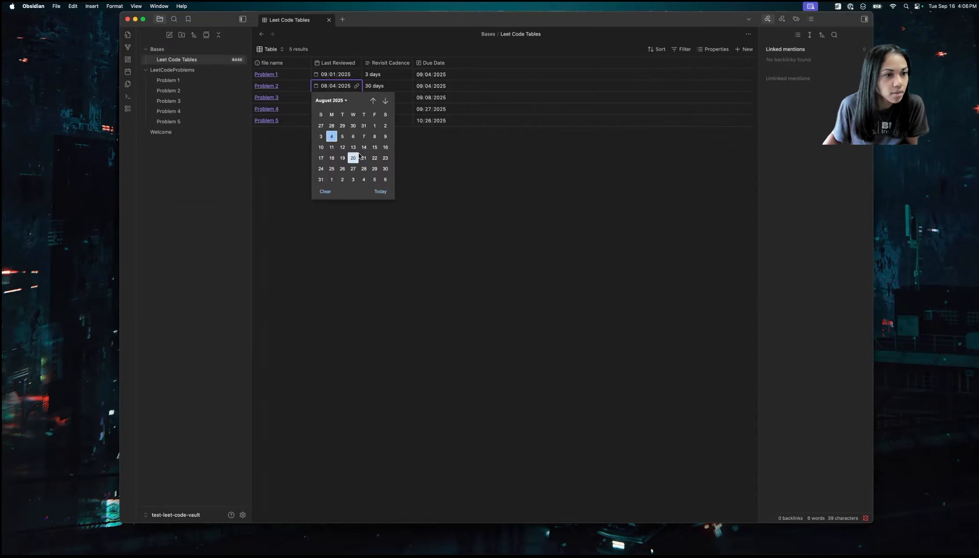
{"action": "left_click", "coordinate": [374, 125]}
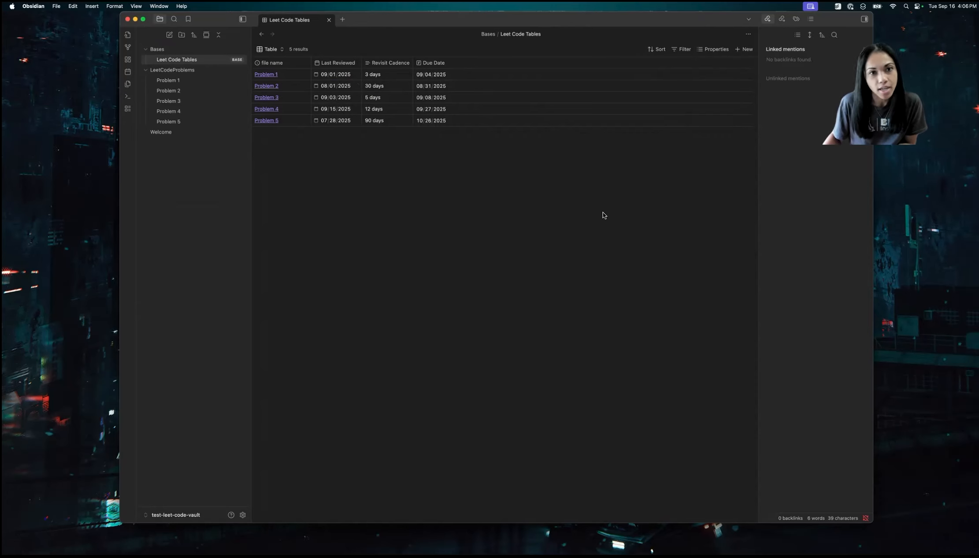
Add a formula property named Is Due with the formula formula["Due Date"] <= today().
{"action": "left_click", "coordinate": [714, 48]}
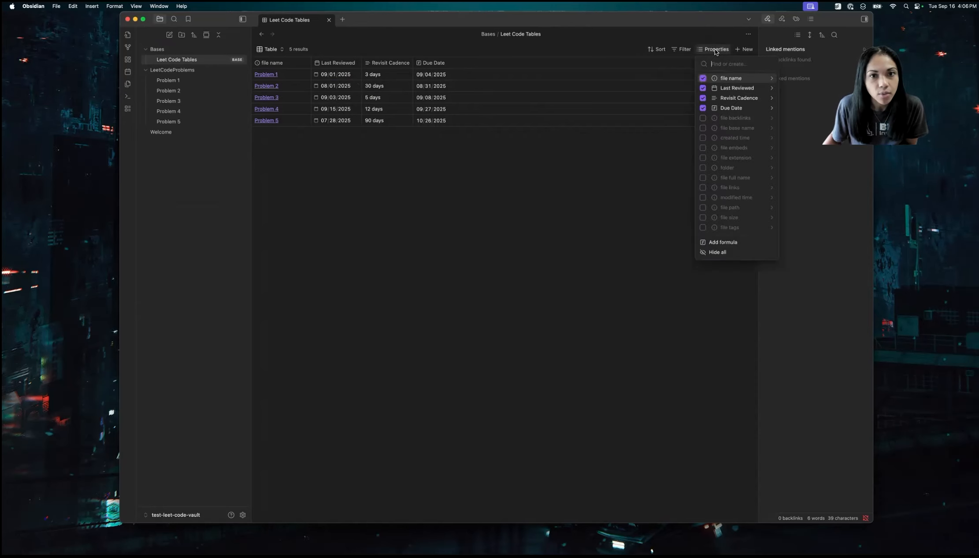
{"action": "left_click", "coordinate": [710, 238]}
{"action": "type", "text": "Is Due"}
{"action": "left_click", "coordinate": [709, 101]}
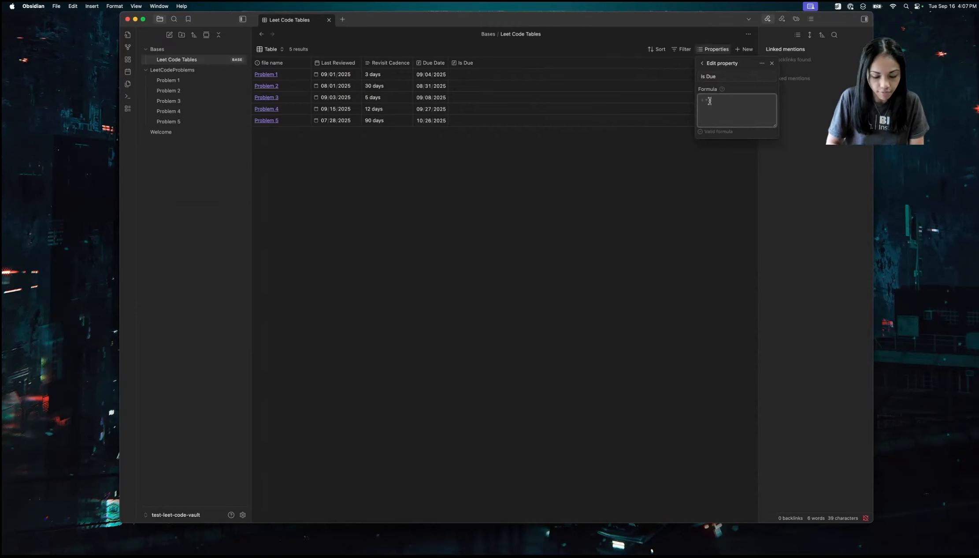
{"action": "type", "text": "due"}
{"action": "left_click", "coordinate": [715, 108]}
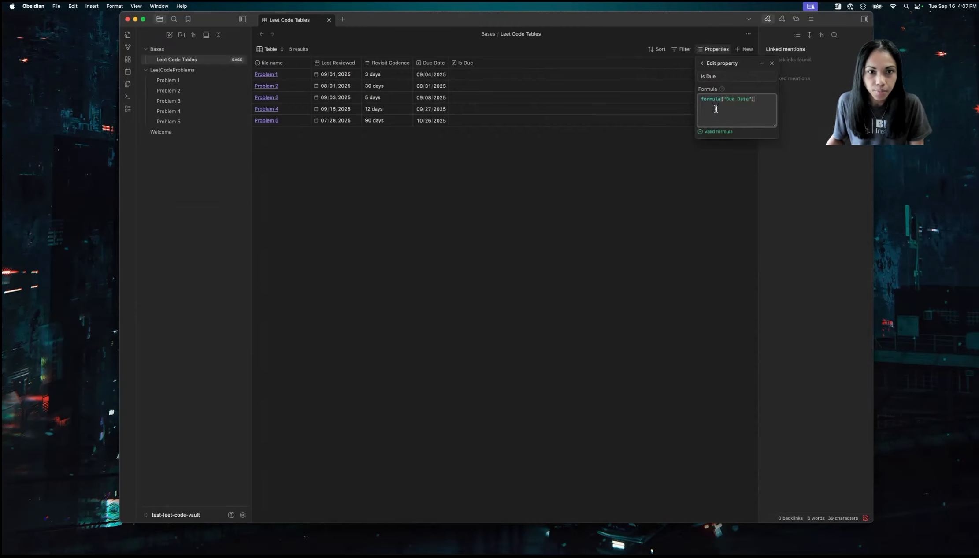
{"action": "type", "text": "< = today("}
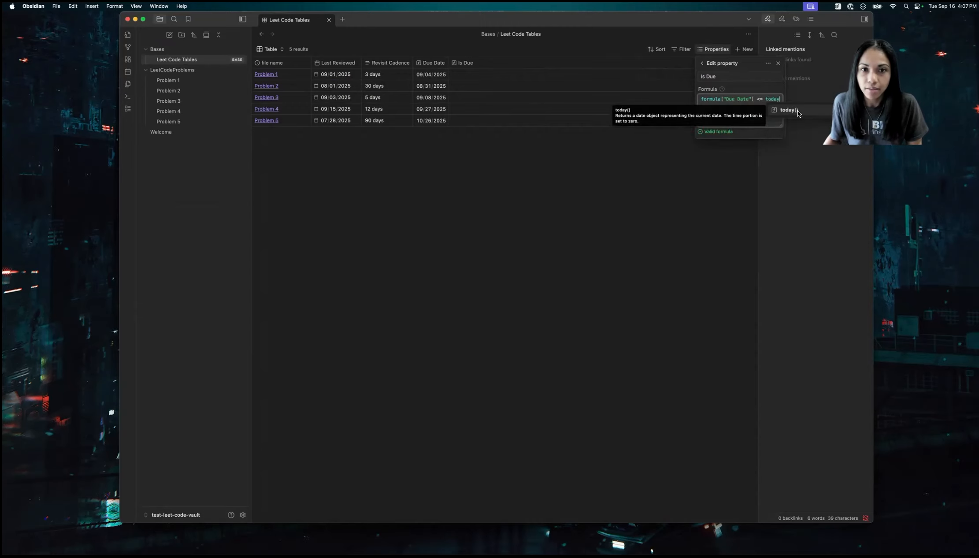
{"action": "left_click", "coordinate": [793, 110]}
{"action": "left_click", "coordinate": [678, 227]}
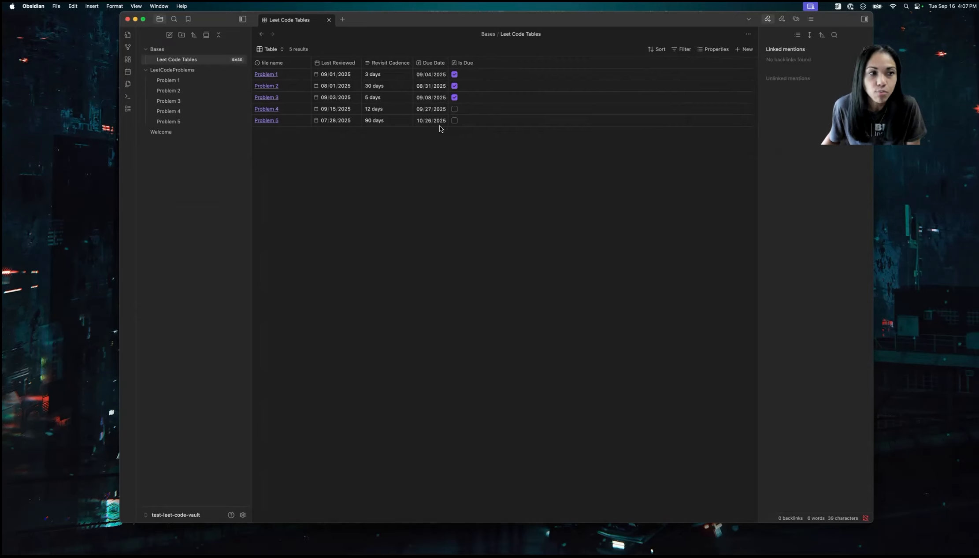
Rename the base's table view as All Problems.
{"action": "left_click", "coordinate": [272, 51]}
{"action": "left_click", "coordinate": [278, 78]}
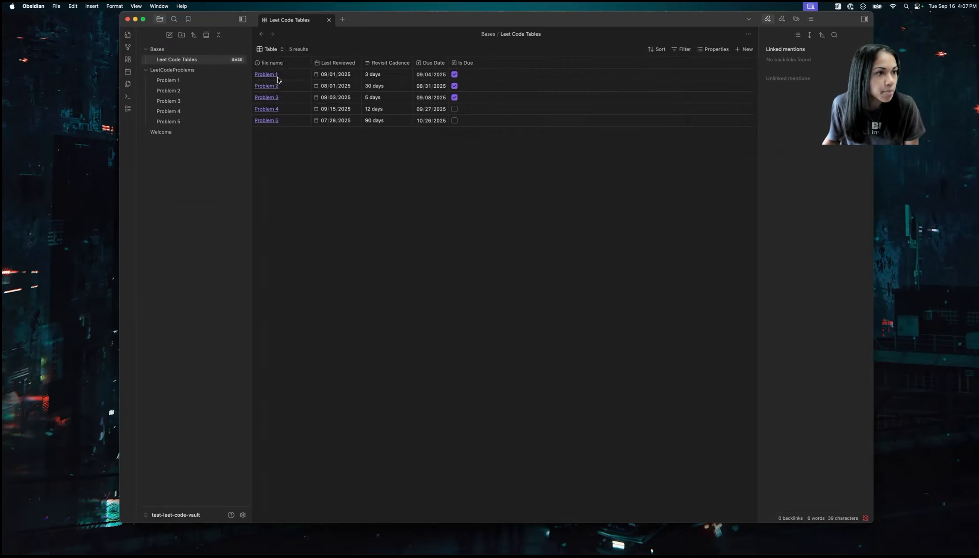
{"action": "left_click", "coordinate": [272, 51]}
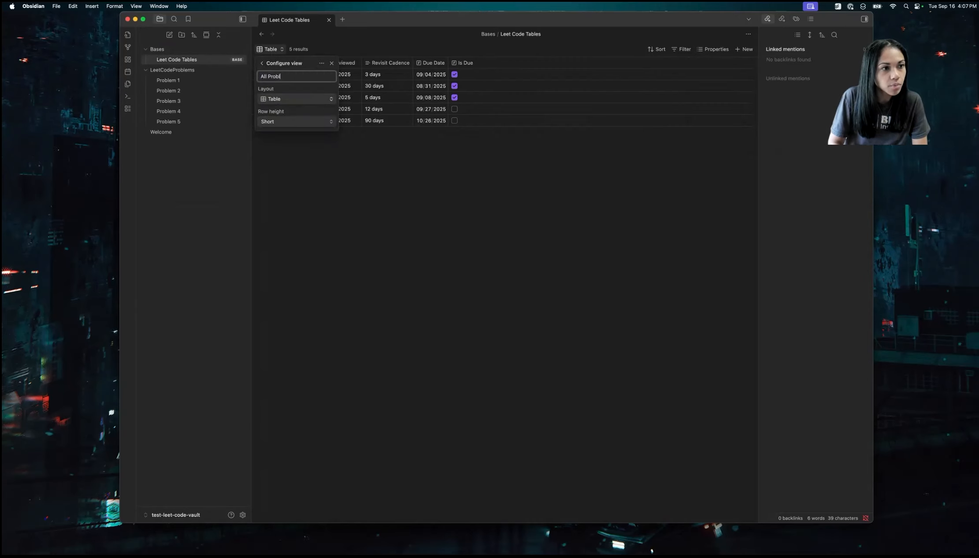
{"action": "left_click", "coordinate": [312, 174]}
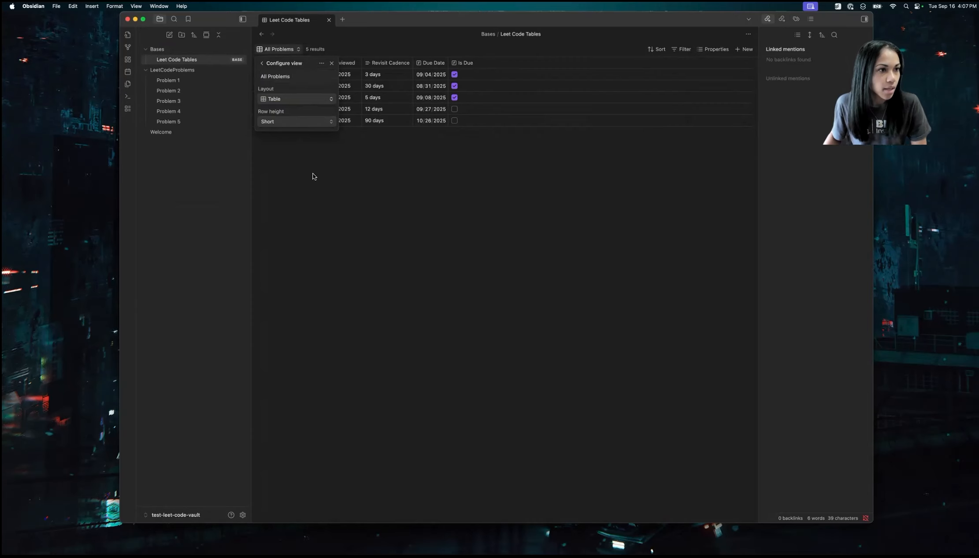
Duplicate the All Problems view and name the copy Due.
{"action": "right_click", "coordinate": [298, 52]}
{"action": "left_click", "coordinate": [320, 64]}
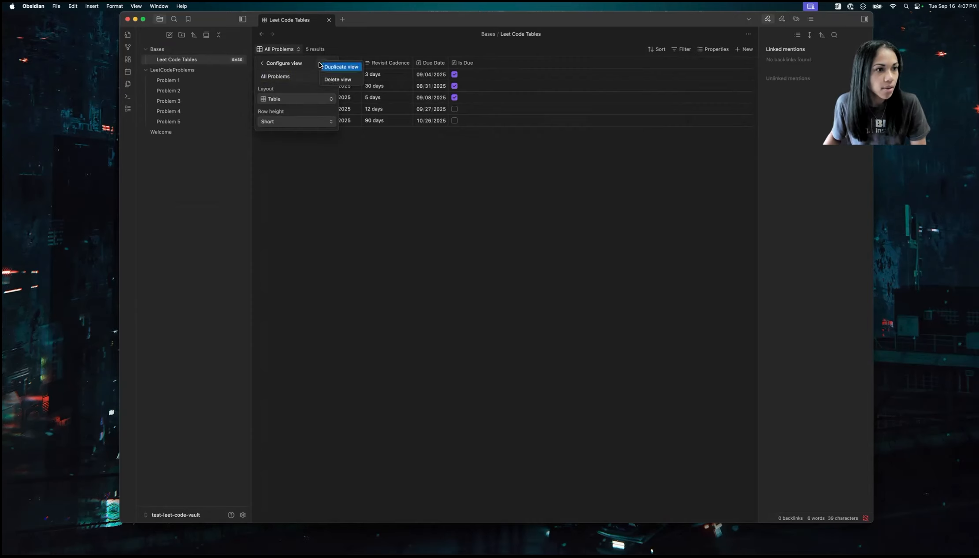
{"action": "left_click", "coordinate": [339, 71]}
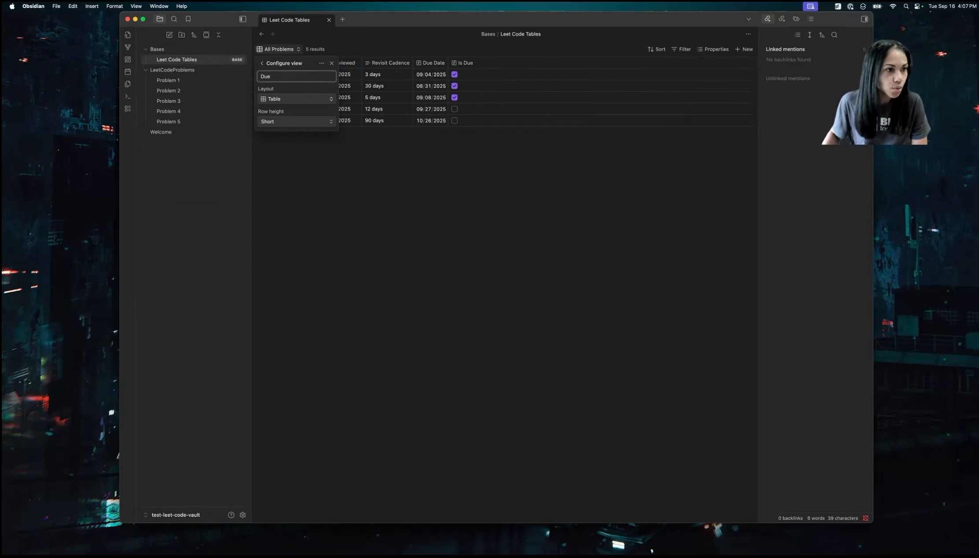
Duplicate the Due view and name the copy Completed.
{"action": "left_click", "coordinate": [321, 64]}
{"action": "left_click", "coordinate": [340, 71]}
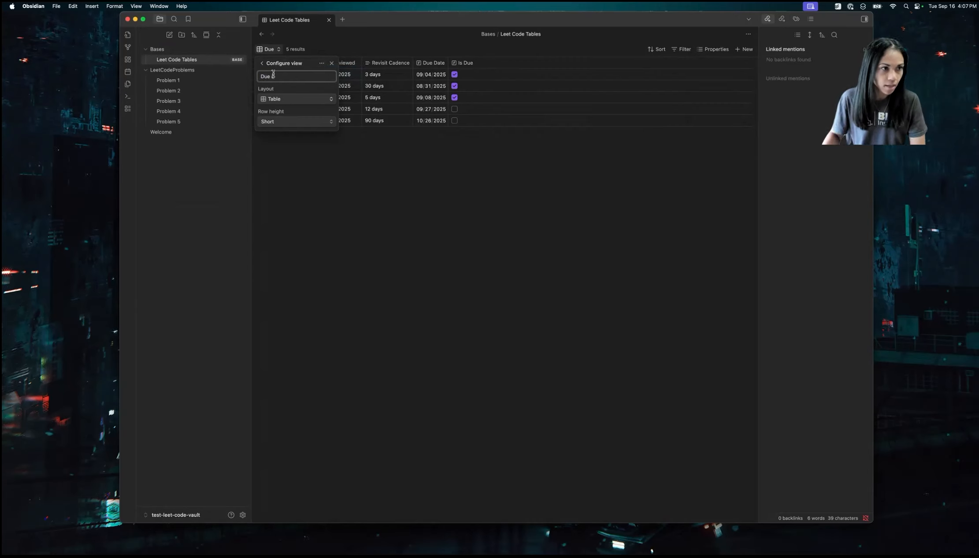
{"action": "type", "text": "Completed"}
{"action": "key", "text": "Return"}
{"action": "key", "text": "Escape"}
Filter only the Due view to problems where Is Due is checked.
{"action": "left_click", "coordinate": [284, 51]}
{"action": "left_click", "coordinate": [273, 88]}
{"action": "left_click", "coordinate": [268, 48]}
{"action": "left_click", "coordinate": [273, 89]}
{"action": "left_click", "coordinate": [274, 49]}
{"action": "left_click", "coordinate": [277, 89]}
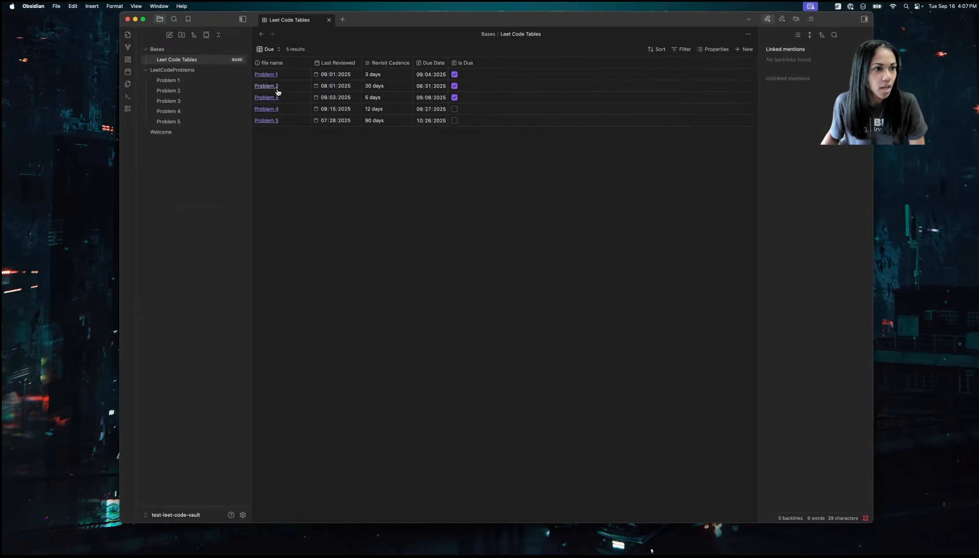
{"action": "left_click", "coordinate": [684, 50]}
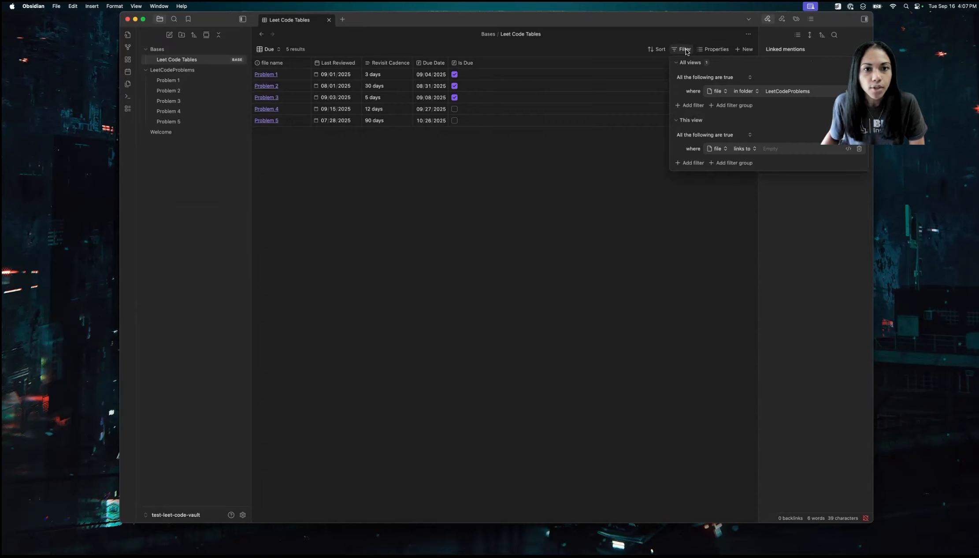
{"action": "left_click", "coordinate": [675, 63]}
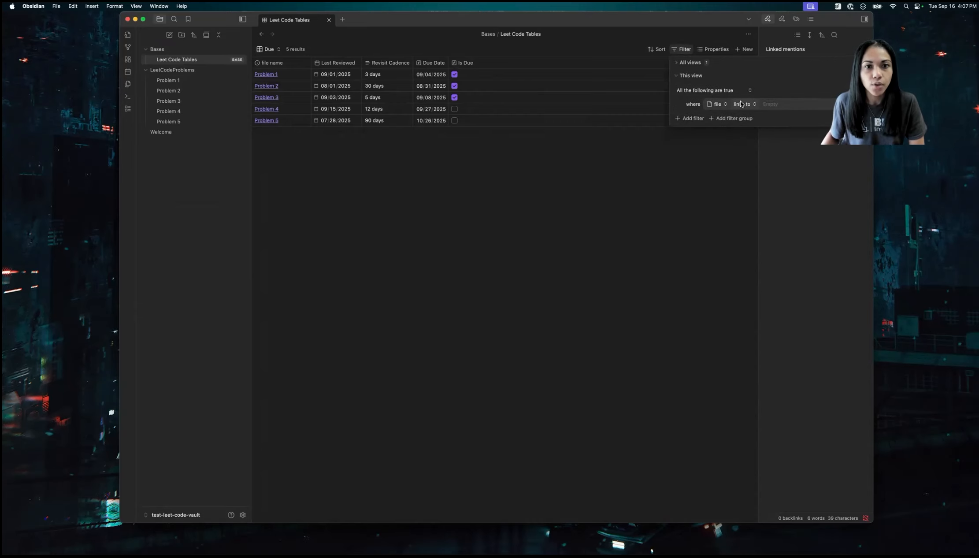
{"action": "left_click", "coordinate": [717, 104]}
{"action": "type", "text": "is"}
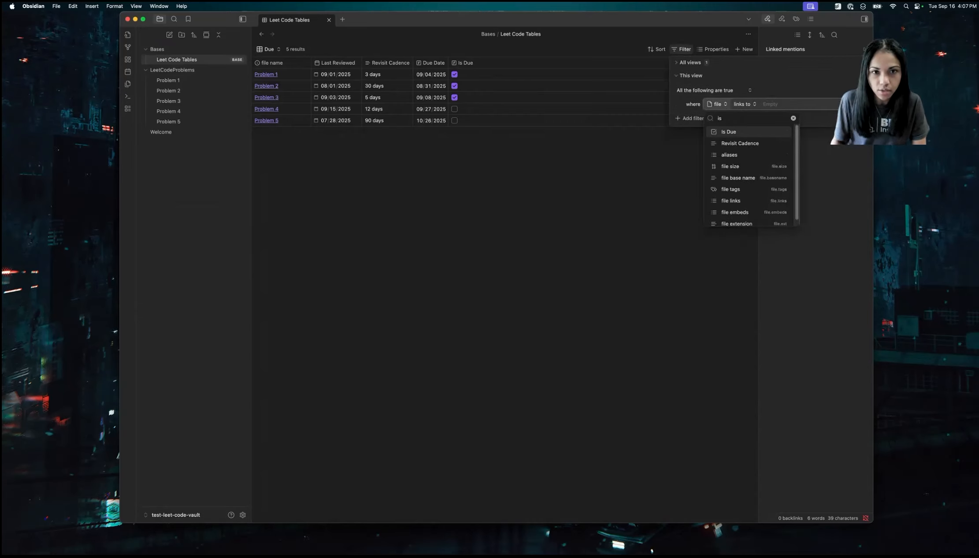
{"action": "left_click", "coordinate": [735, 132]}
{"action": "left_click", "coordinate": [750, 104]}
{"action": "left_click", "coordinate": [762, 104]}
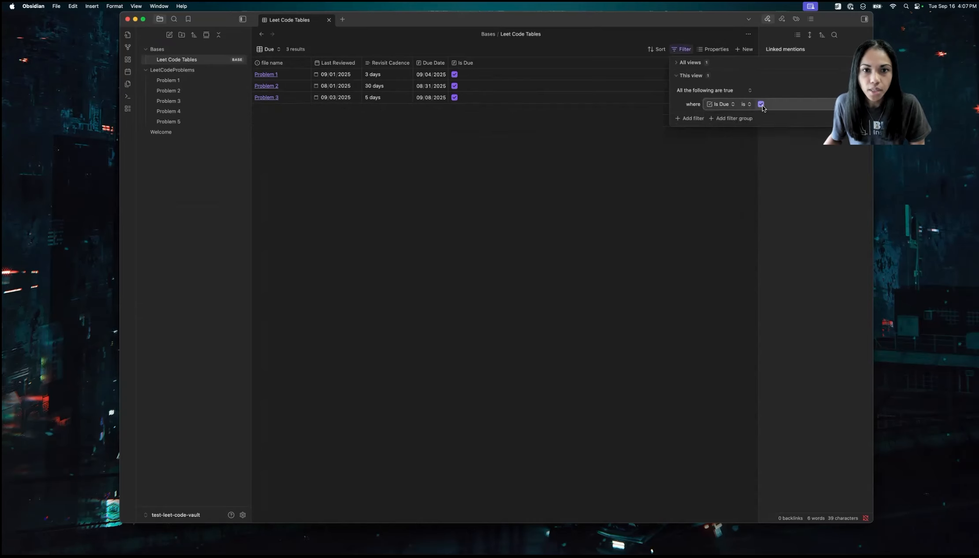
{"action": "left_click", "coordinate": [570, 207]}
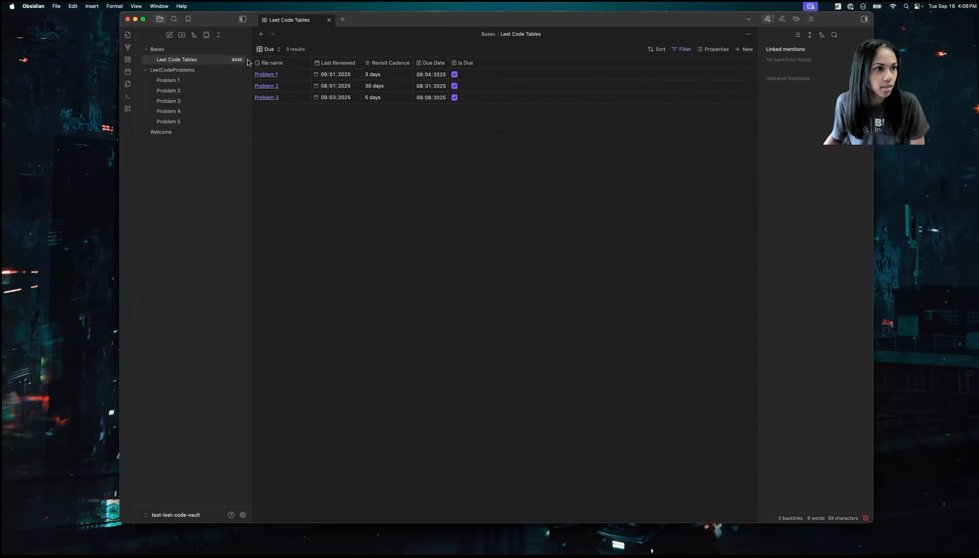
Filter only the Completed view by the Is Due property so that it lists problems that are not due.
{"action": "left_click", "coordinate": [268, 50]}
{"action": "left_click", "coordinate": [272, 97]}
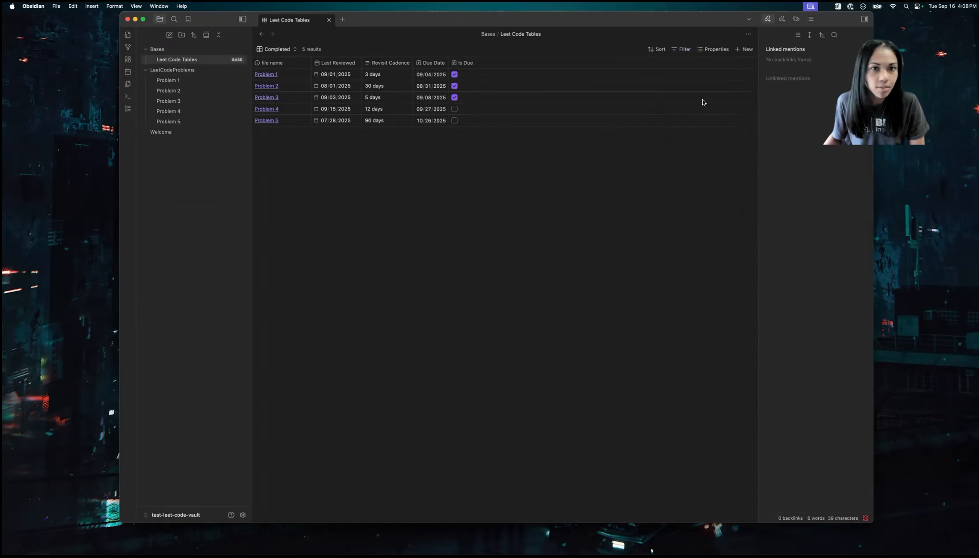
{"action": "left_click", "coordinate": [681, 49]}
{"action": "left_click", "coordinate": [714, 104]}
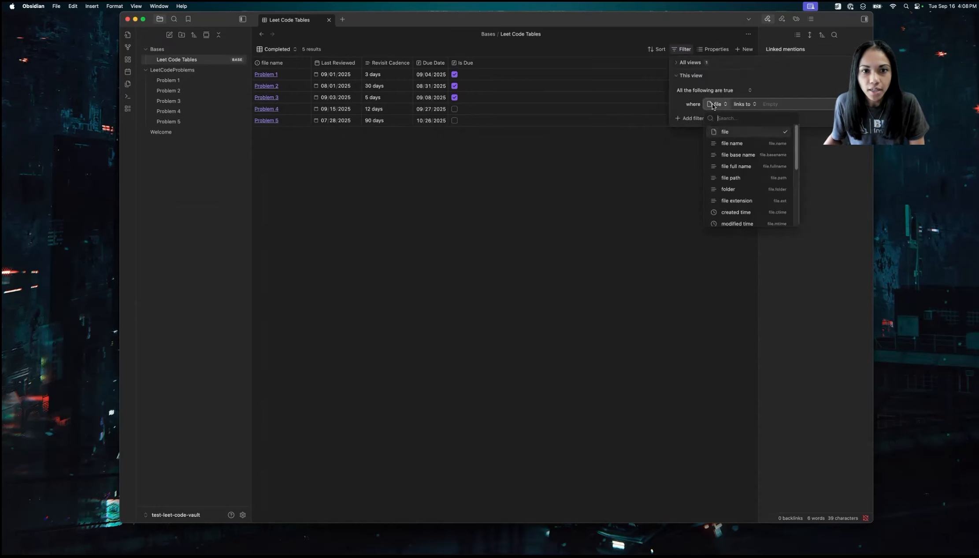
{"action": "type", "text": "is"}
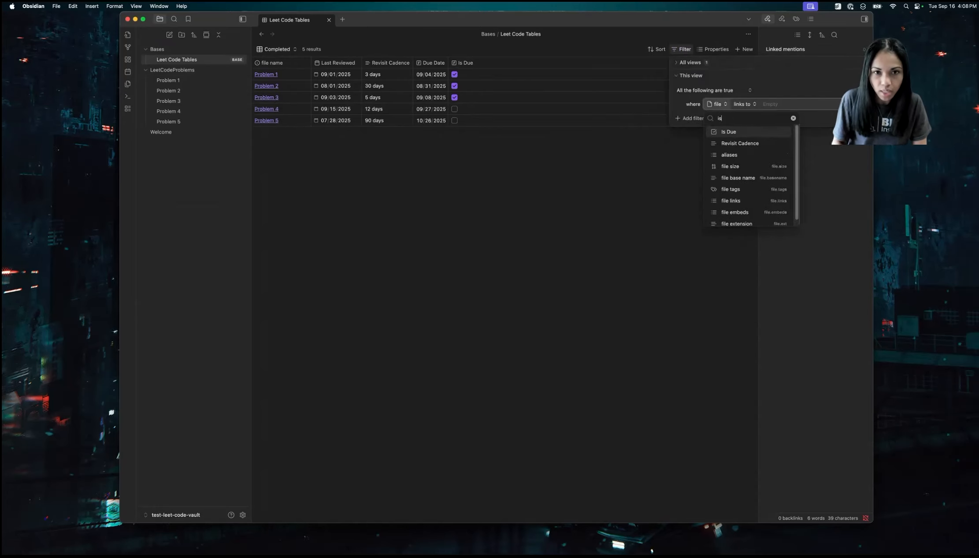
{"action": "left_click", "coordinate": [730, 132]}
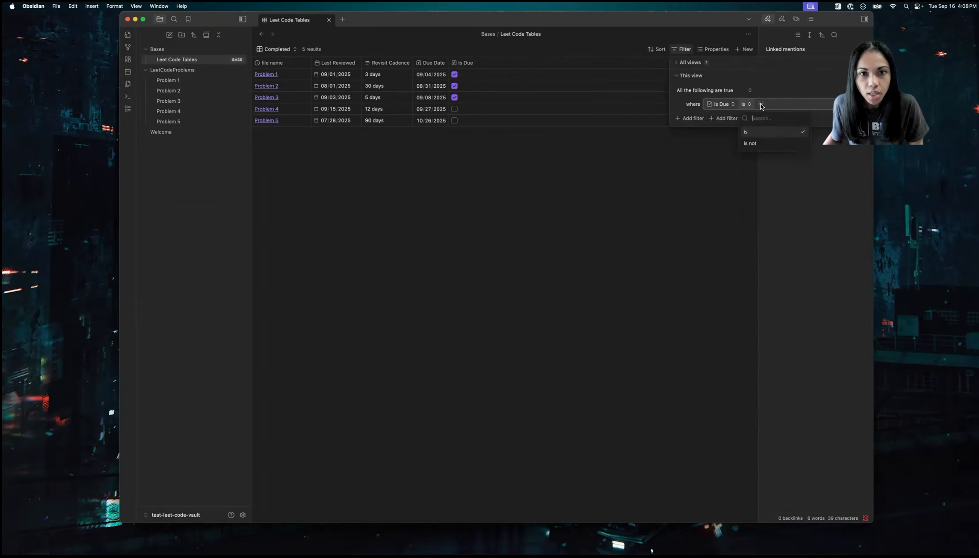
{"action": "left_click", "coordinate": [621, 206]}
{"action": "left_click", "coordinate": [270, 53]}
{"action": "left_click", "coordinate": [488, 138]}
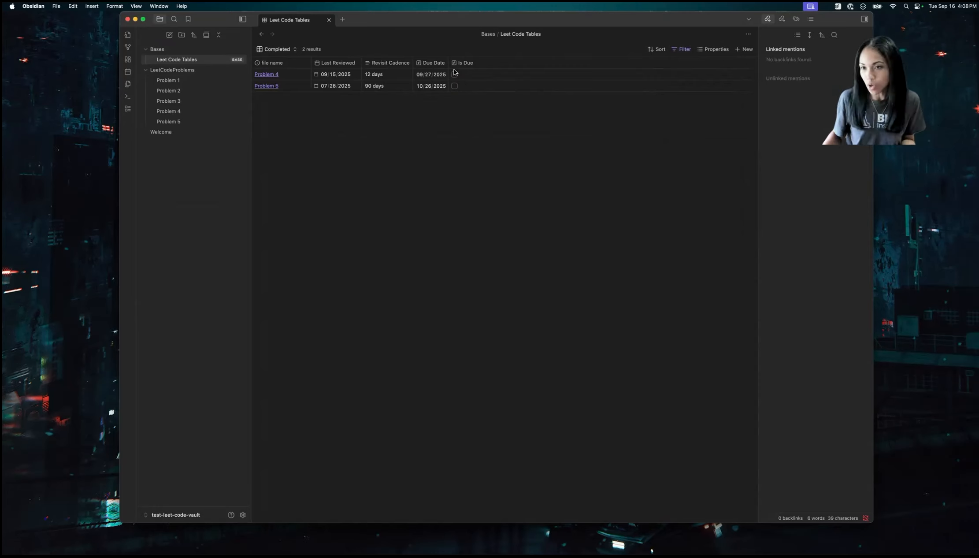
Change the Due view's layout to Cards.
{"action": "left_click", "coordinate": [276, 49]}
{"action": "left_click", "coordinate": [281, 88]}
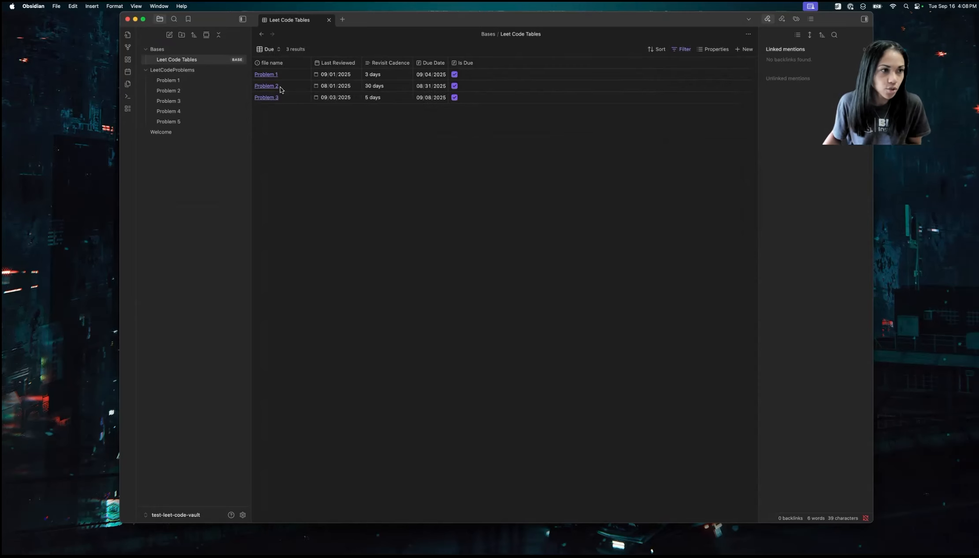
{"action": "left_click", "coordinate": [273, 51]}
{"action": "left_click", "coordinate": [284, 100]}
{"action": "left_click", "coordinate": [284, 138]}
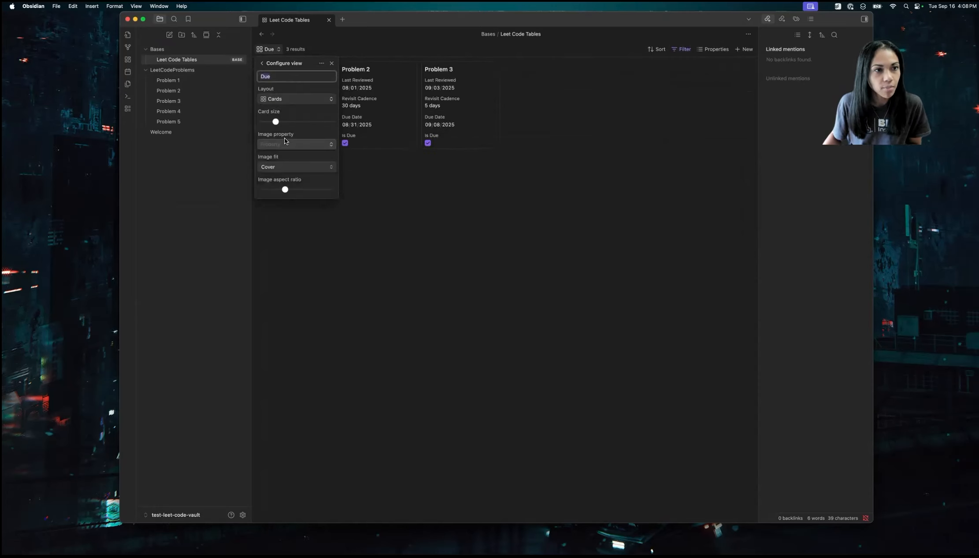
{"action": "left_click", "coordinate": [524, 187]}
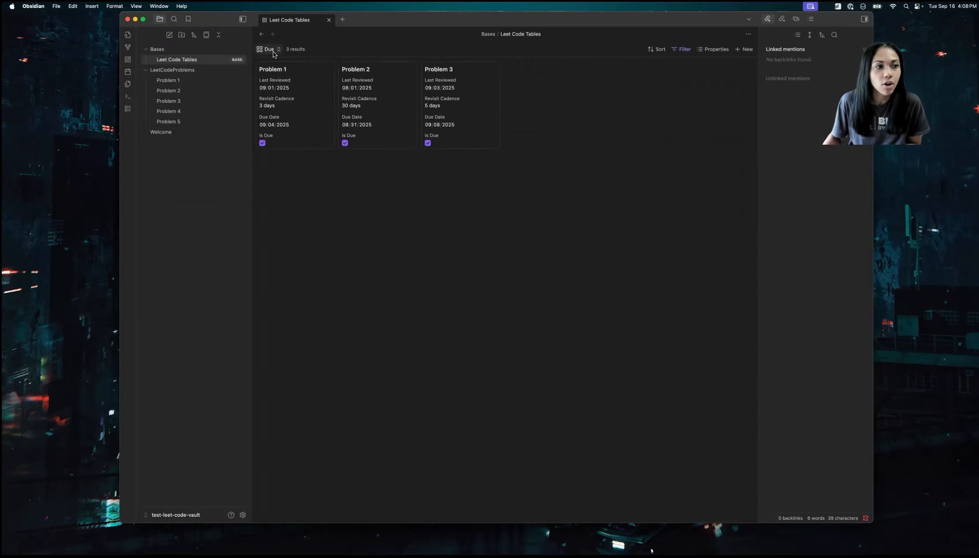
Review the Problem 1 note's properties and return to the Due view of the Leet Code Tables base.
{"action": "left_click", "coordinate": [167, 81]}
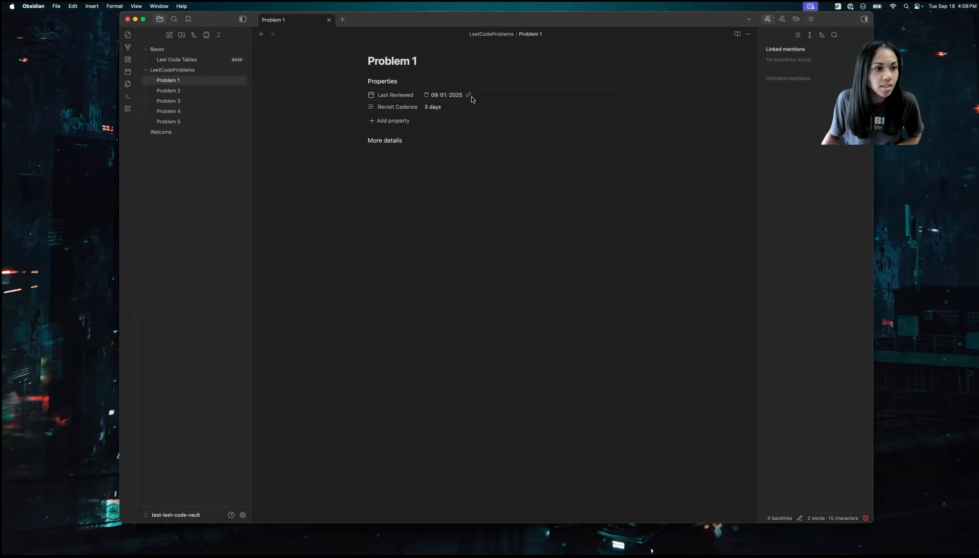
{"action": "left_click", "coordinate": [182, 59]}
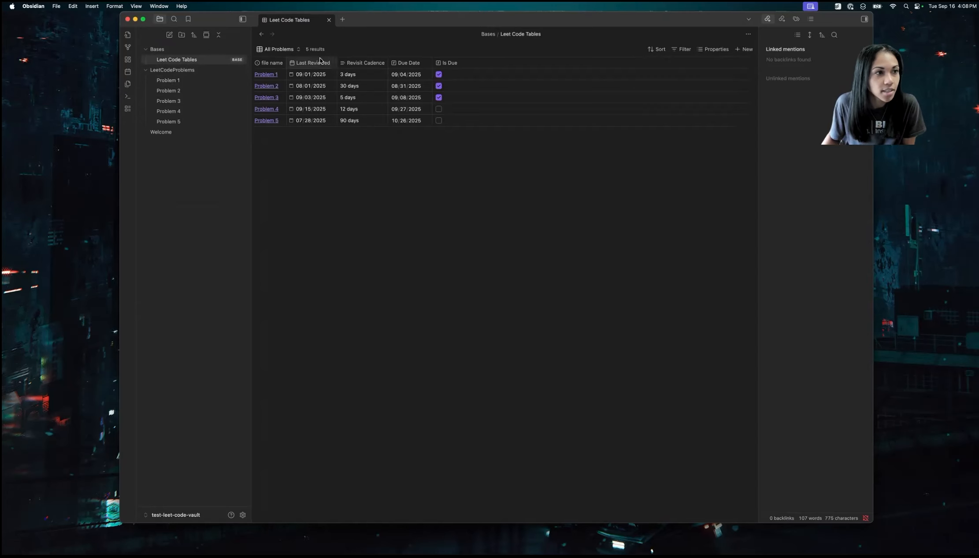
{"action": "left_click", "coordinate": [278, 49]}
{"action": "left_click", "coordinate": [274, 88]}
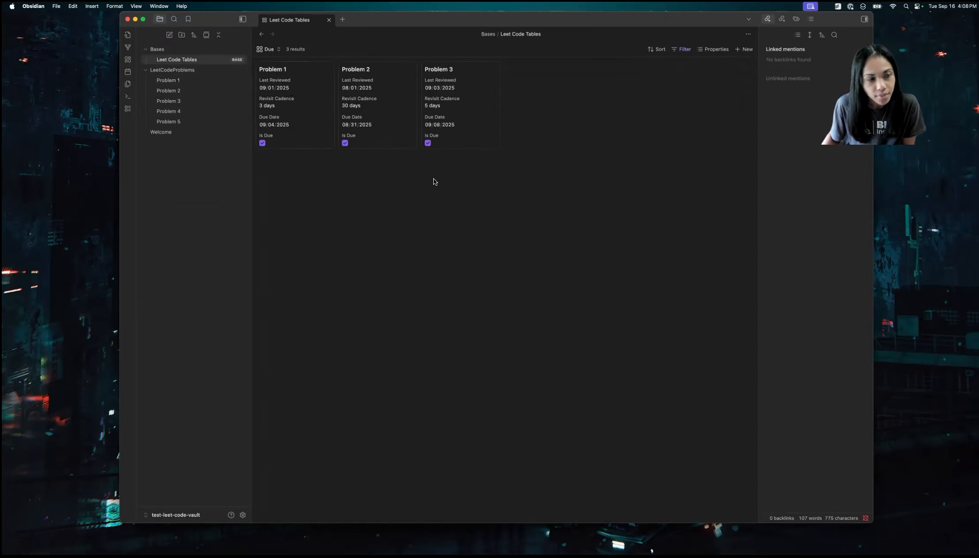
Change the Completed view's layout to Cards.
{"action": "left_click", "coordinate": [274, 49]}
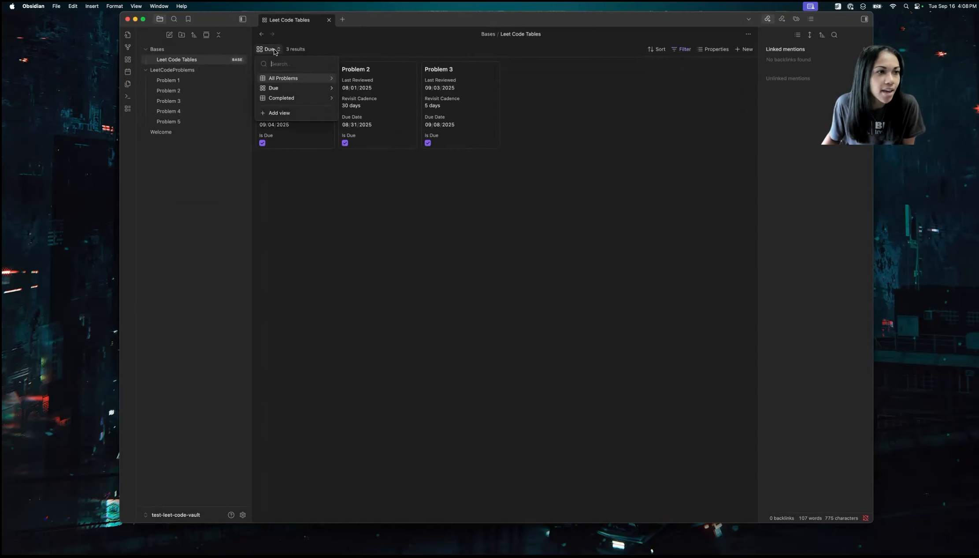
{"action": "left_click", "coordinate": [290, 97]}
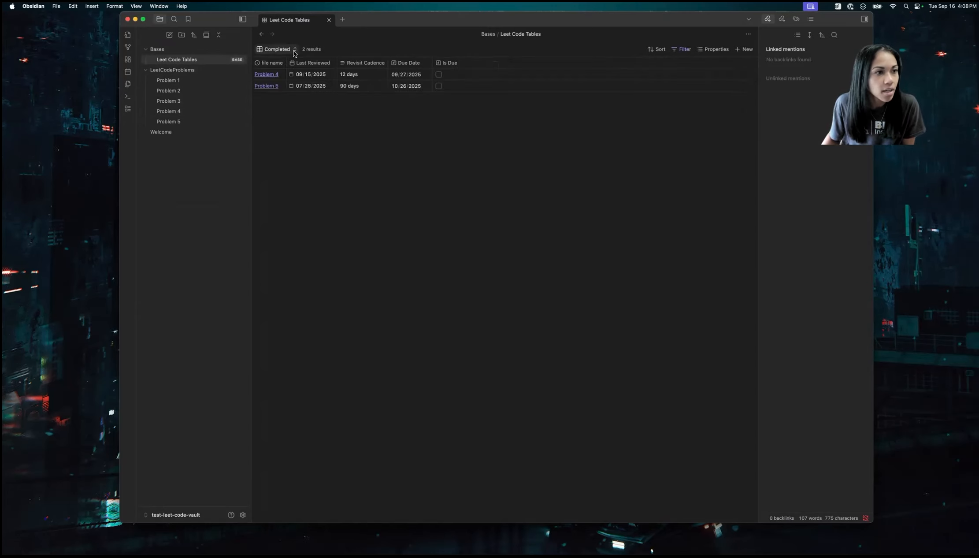
{"action": "left_click", "coordinate": [278, 50]}
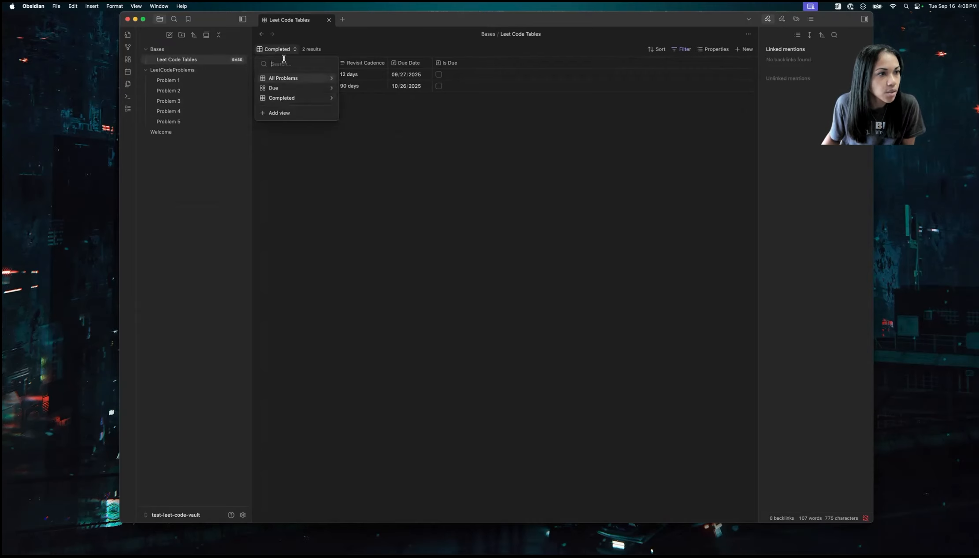
{"action": "right_click", "coordinate": [279, 49]}
{"action": "left_click", "coordinate": [282, 99]}
{"action": "left_click", "coordinate": [282, 139]}
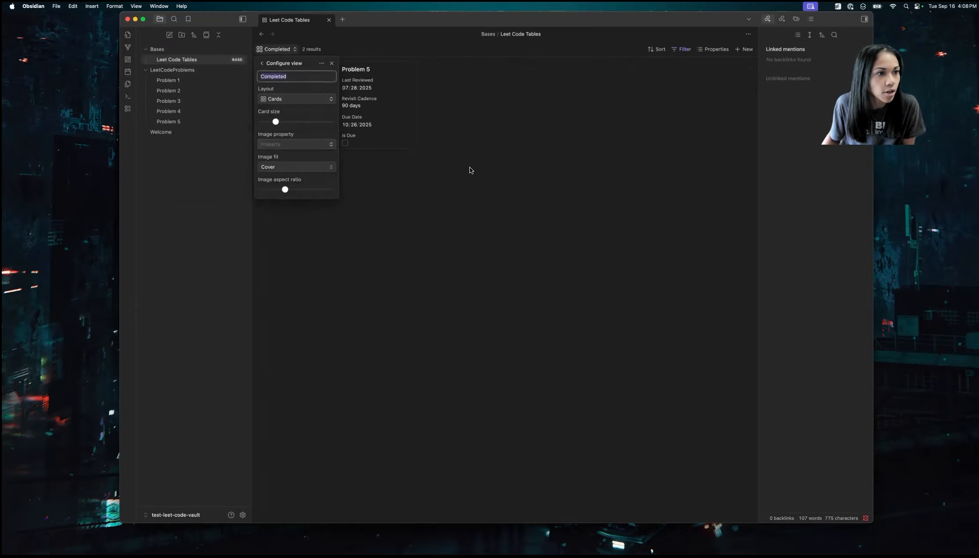
{"action": "left_click", "coordinate": [531, 171]}
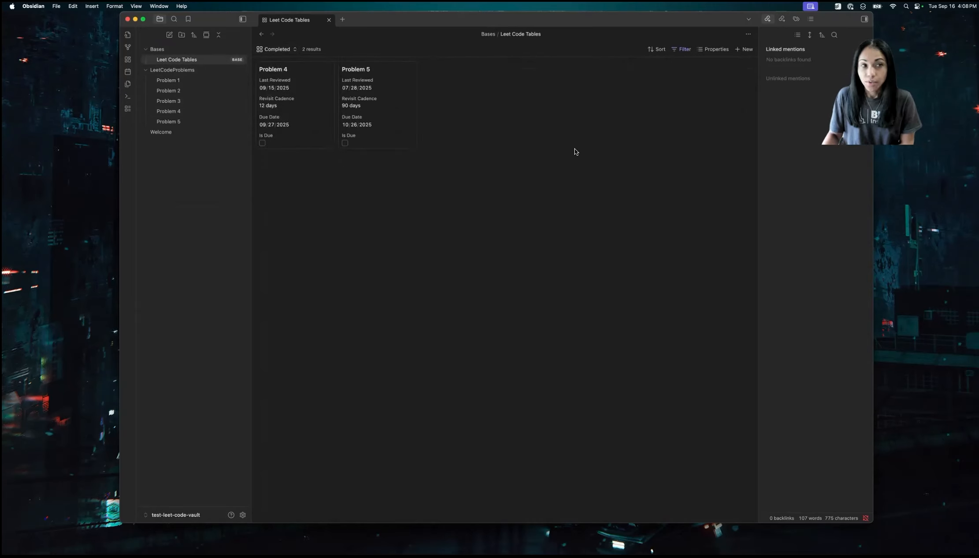
Switch the base to the All Problems view and create a new canvas in the vault's root folder.
{"action": "left_click", "coordinate": [279, 49]}
{"action": "left_click", "coordinate": [279, 79]}
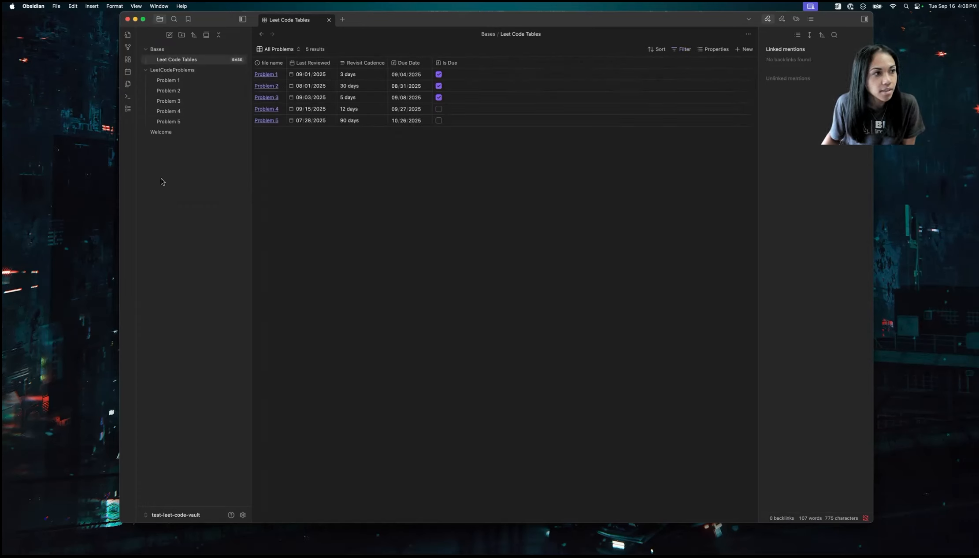
{"action": "right_click", "coordinate": [166, 159]}
{"action": "left_click", "coordinate": [185, 178]}
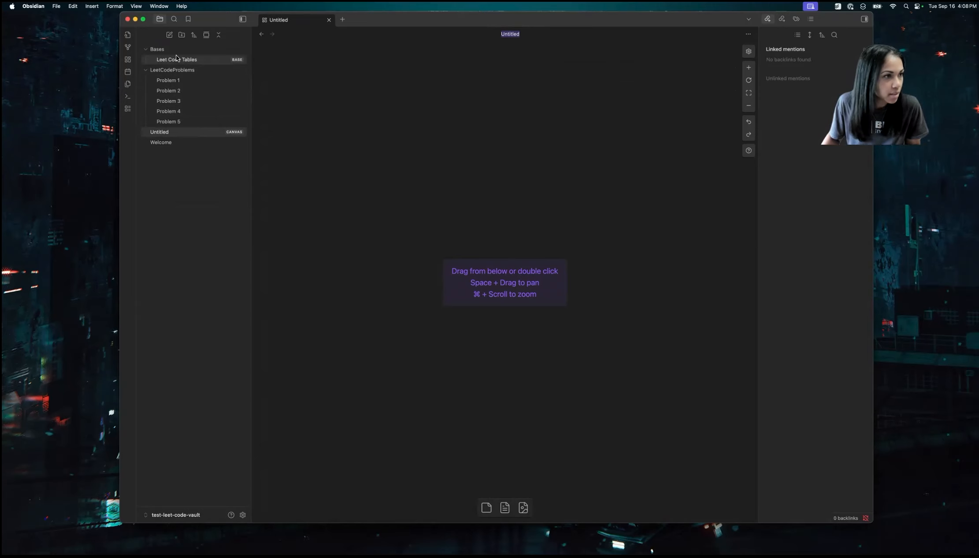
Add the Leet Code Tables base to the canvas with a text card reading "Homework" above it.
{"action": "left_click_drag", "start_coordinate": [176, 59], "coordinate": [501, 146]}
{"action": "left_click_drag", "start_coordinate": [487, 507], "coordinate": [446, 101]}
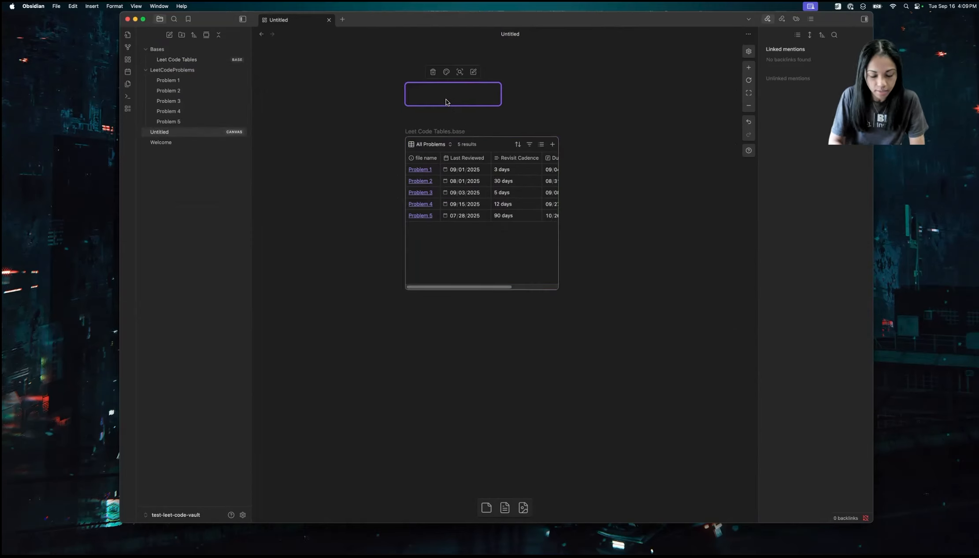
{"action": "type", "text": "Homework"}
{"action": "left_click", "coordinate": [568, 108]}
{"action": "scroll", "coordinate": [569, 271], "scroll_direction": "down", "scroll_amount": 5}
{"action": "scroll", "coordinate": [569, 272], "scroll_direction": "down", "scroll_amount": 2}
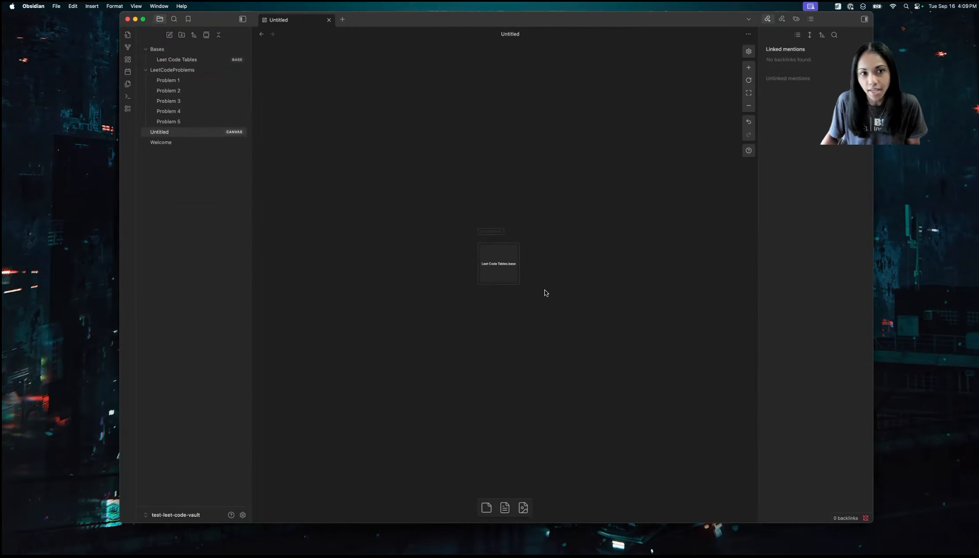
{"action": "scroll", "coordinate": [510, 264], "scroll_direction": "up", "scroll_amount": 5}
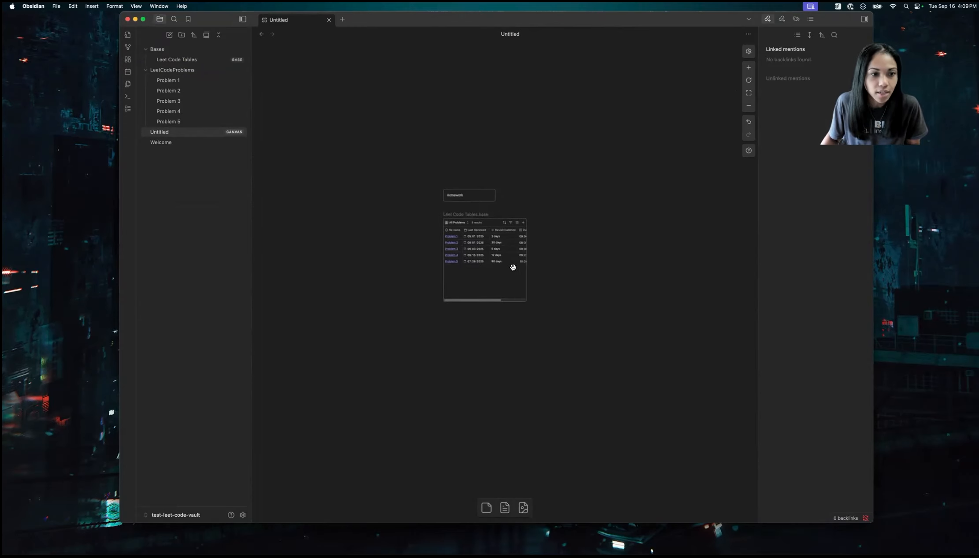
Widen the Leet Code Tables card to fit all its columns and shift it beneath the Homework card.
{"action": "left_click", "coordinate": [526, 286]}
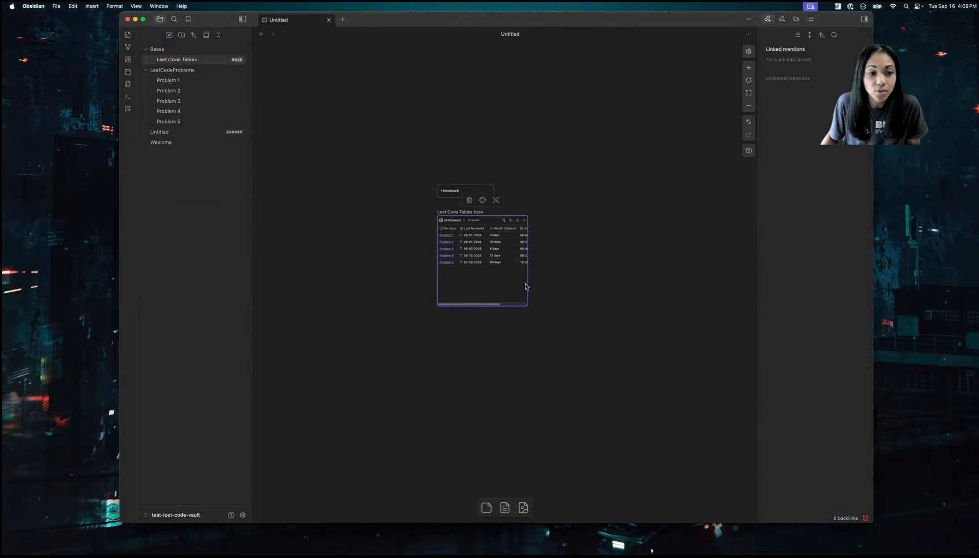
{"action": "left_click_drag", "start_coordinate": [528, 281], "coordinate": [595, 269]}
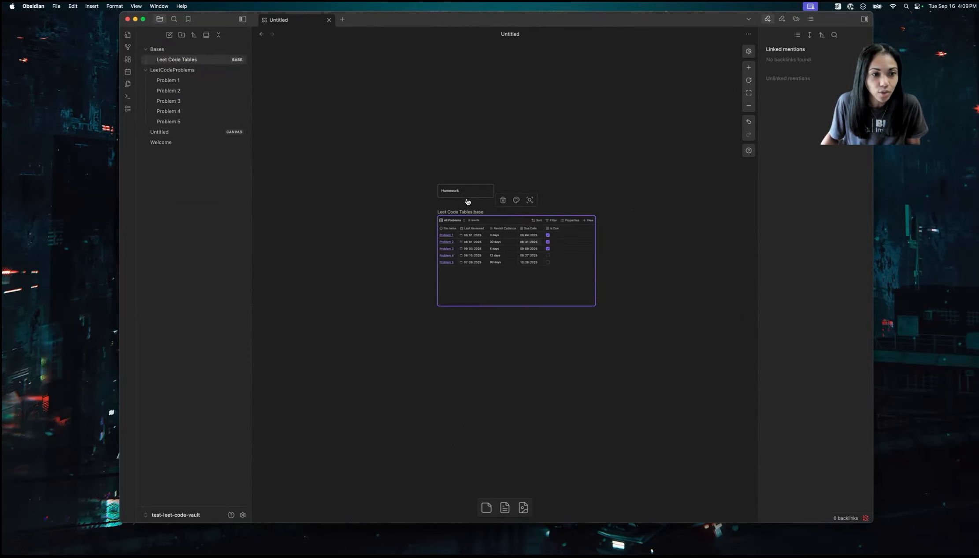
{"action": "left_click_drag", "start_coordinate": [500, 219], "coordinate": [460, 213]}
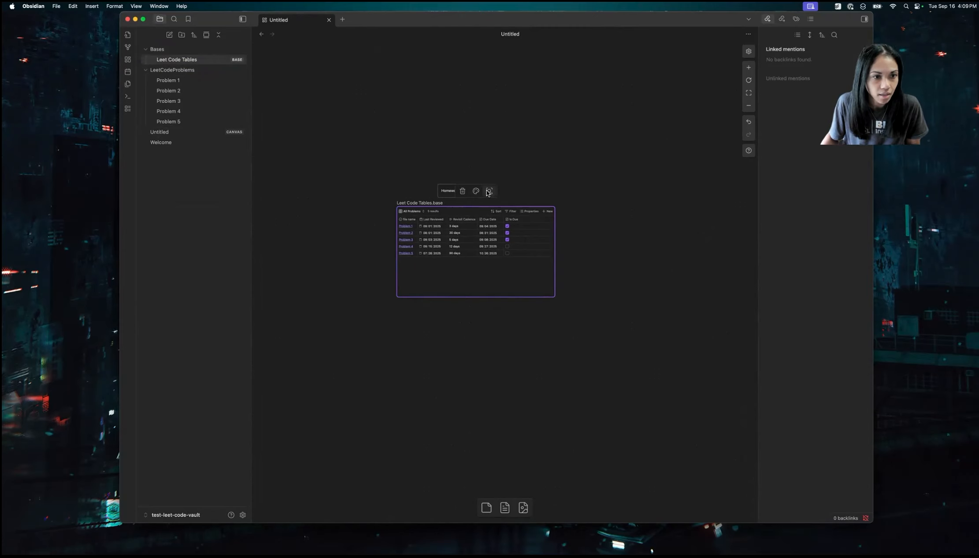
{"action": "left_click", "coordinate": [557, 186]}
{"action": "left_click", "coordinate": [487, 190]}
{"action": "scroll", "coordinate": [474, 212], "scroll_direction": "up", "scroll_amount": 5}
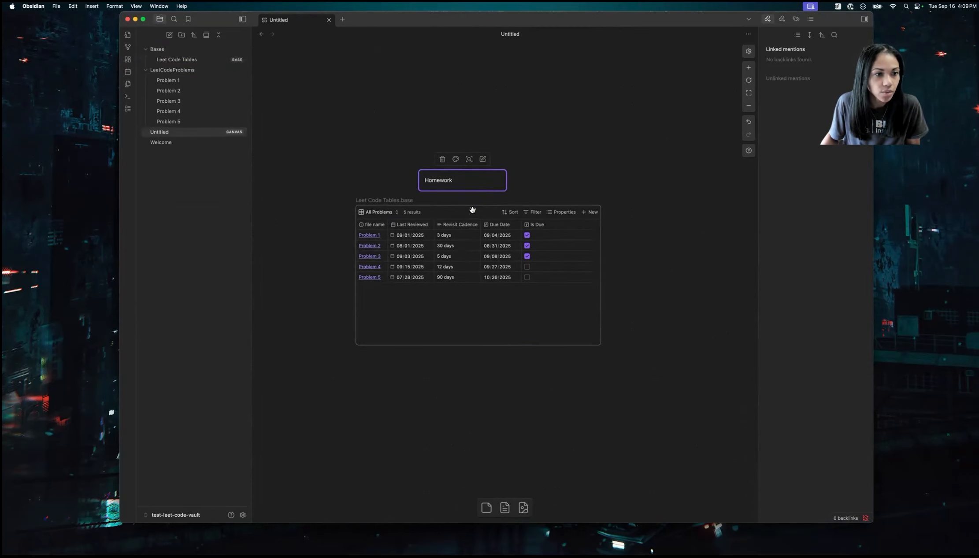
Rename the canvas file to "Leet Code Dashboard".
{"action": "right_click", "coordinate": [167, 132]}
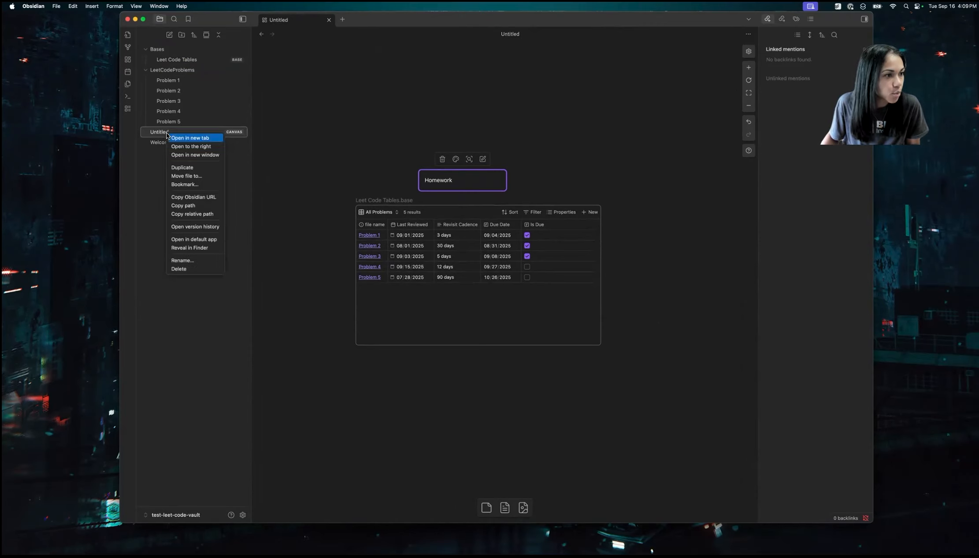
{"action": "left_click", "coordinate": [191, 261]}
{"action": "type", "text": "Le"}
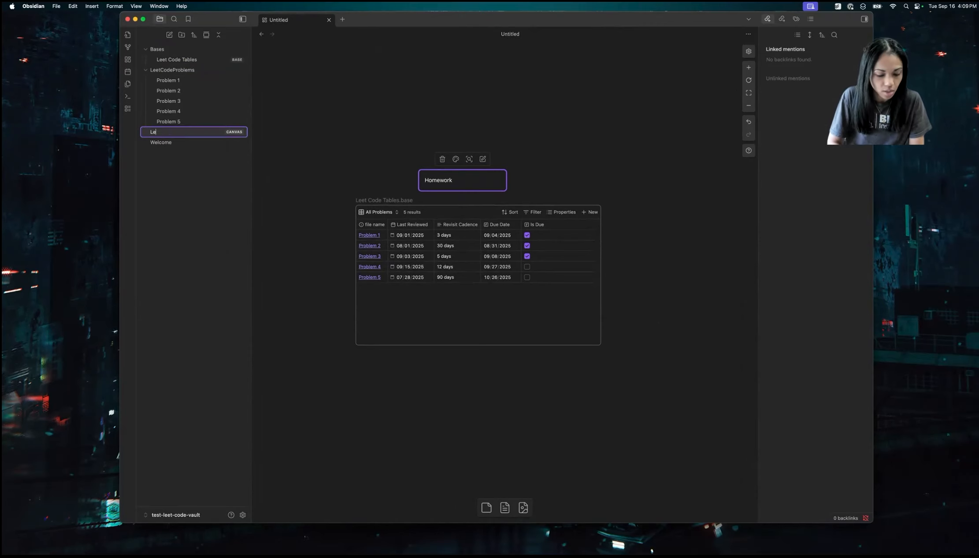
{"action": "type", "text": "et Code Dashboard"}
{"action": "key", "text": "Return"}
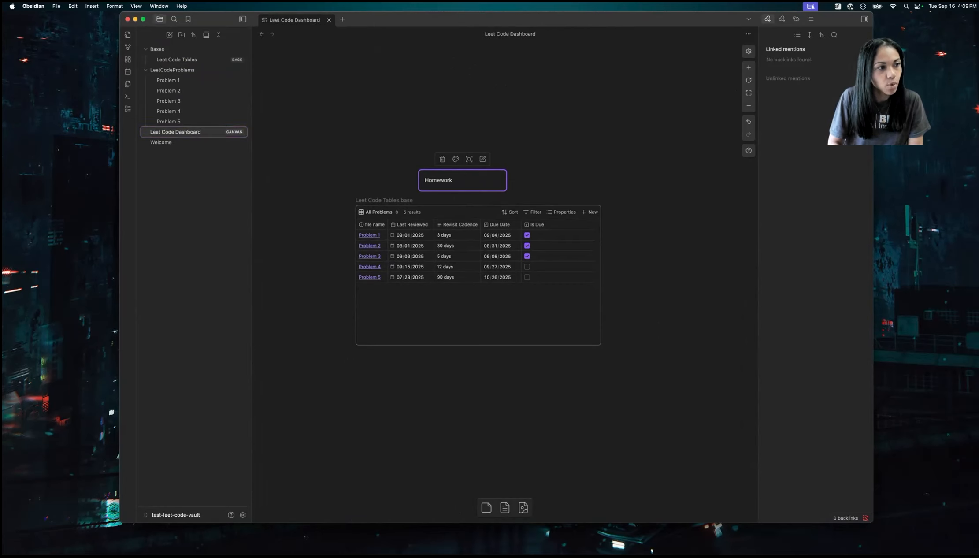
Narrow the Homework card to fit its text and group it with the Leet Code Tables card.
{"action": "left_click", "coordinate": [476, 180]}
{"action": "left_click_drag", "start_coordinate": [506, 185], "coordinate": [466, 185]}
{"action": "left_click", "coordinate": [518, 183]}
{"action": "left_click", "coordinate": [444, 177]}
{"action": "left_click", "coordinate": [477, 212], "text": "shift"}
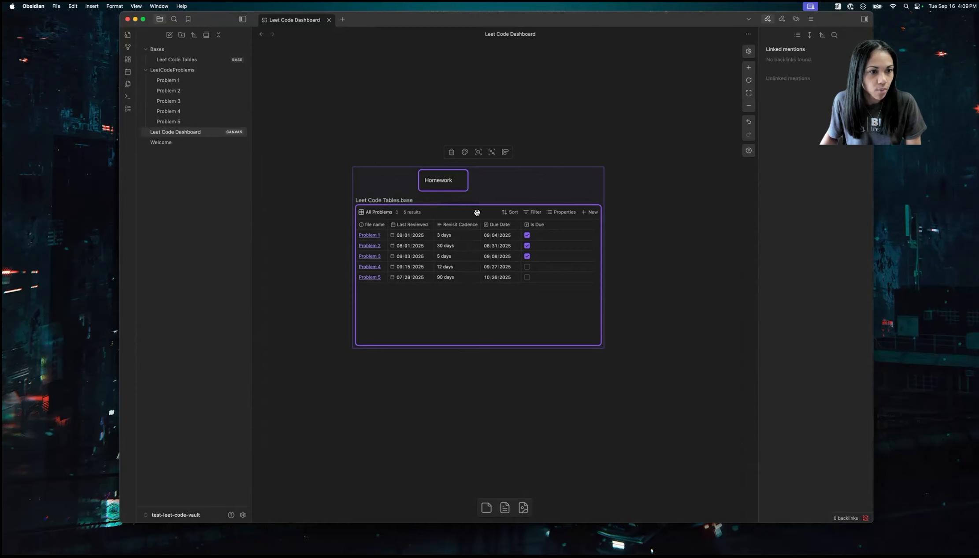
{"action": "left_click", "coordinate": [493, 153]}
Replace the Homework card with the group title "Homework" and colour the group yellow.
{"action": "left_click", "coordinate": [454, 176]}
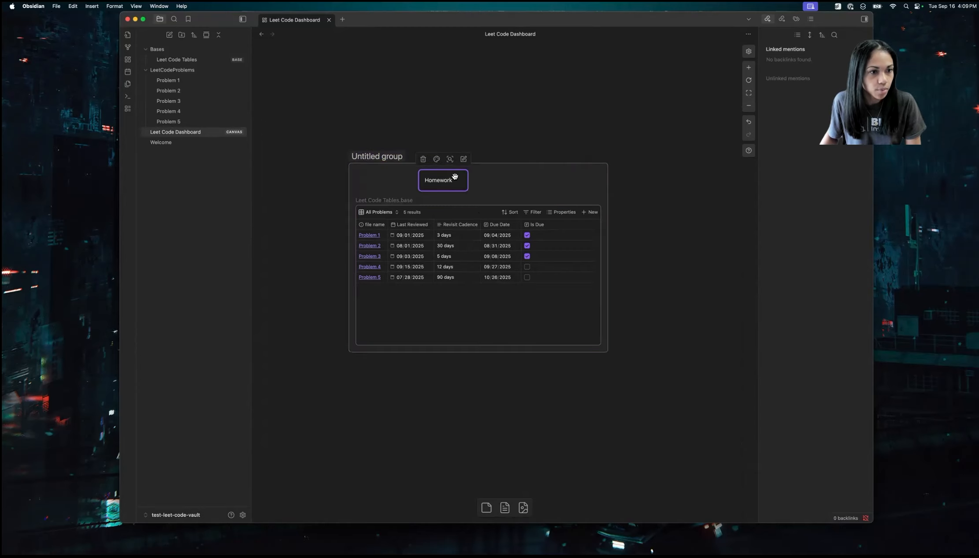
{"action": "key", "text": "BackSpace"}
{"action": "left_click", "coordinate": [384, 158]}
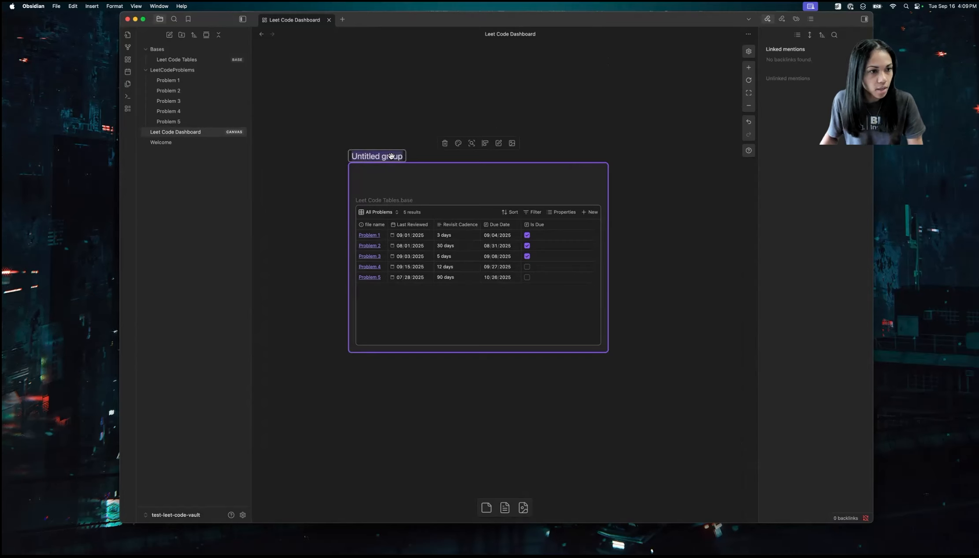
{"action": "type", "text": "Homework"}
{"action": "key", "text": "Return"}
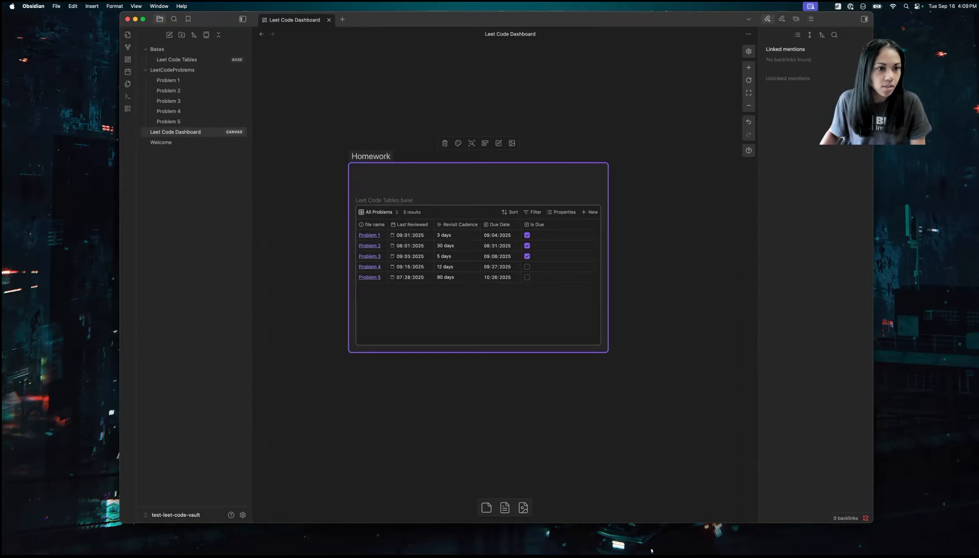
{"action": "left_click", "coordinate": [458, 143]}
{"action": "left_click", "coordinate": [474, 162]}
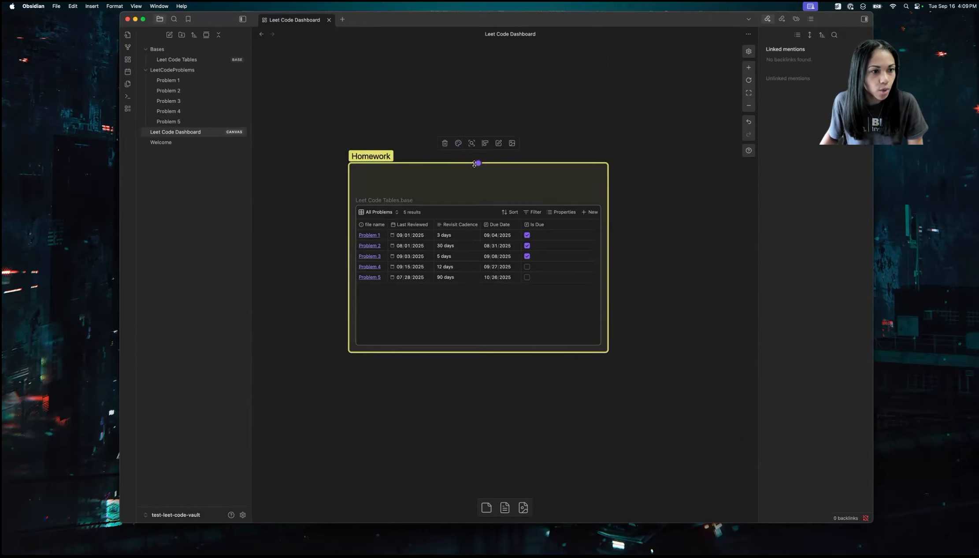
Switch the embedded Leet Code Tables card to the Due view and pin that view.
{"action": "left_click", "coordinate": [472, 212]}
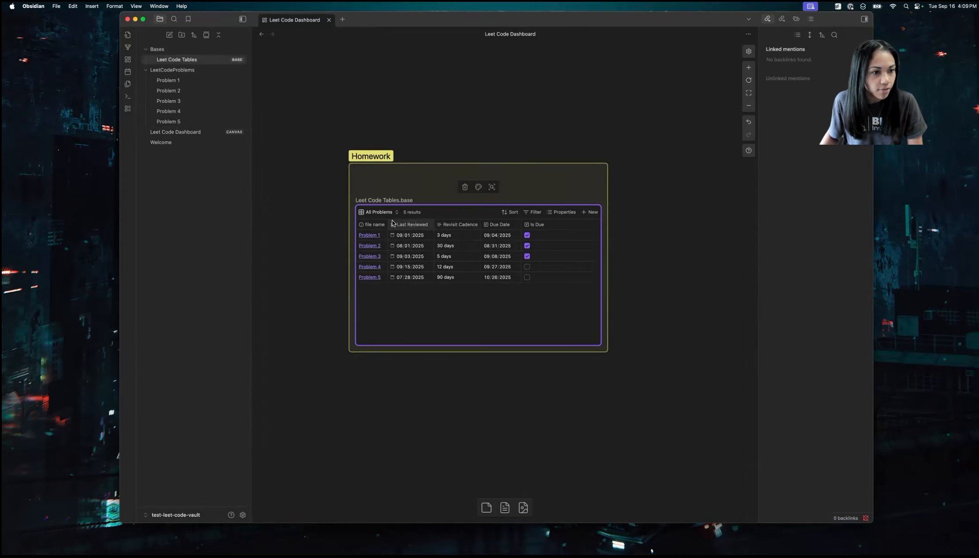
{"action": "left_click", "coordinate": [382, 211]}
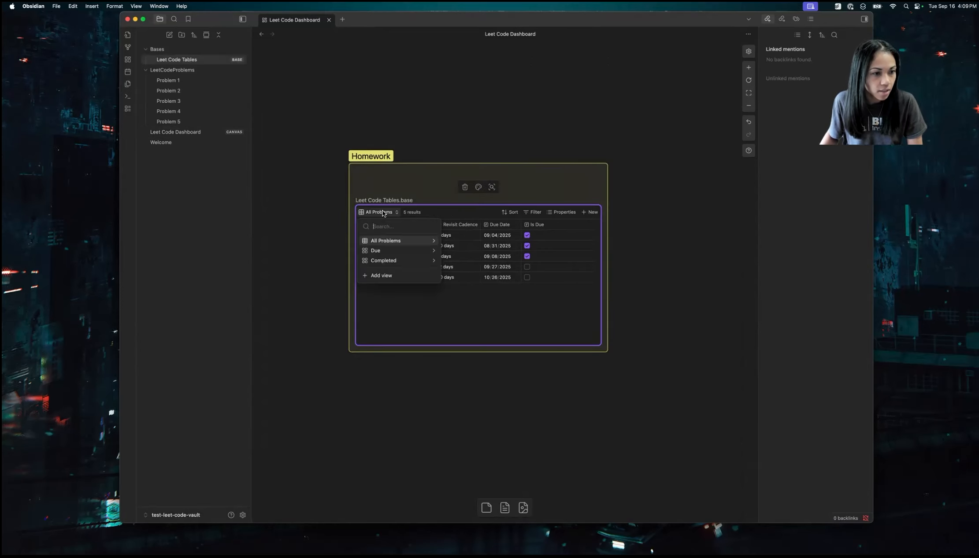
{"action": "left_click", "coordinate": [384, 253]}
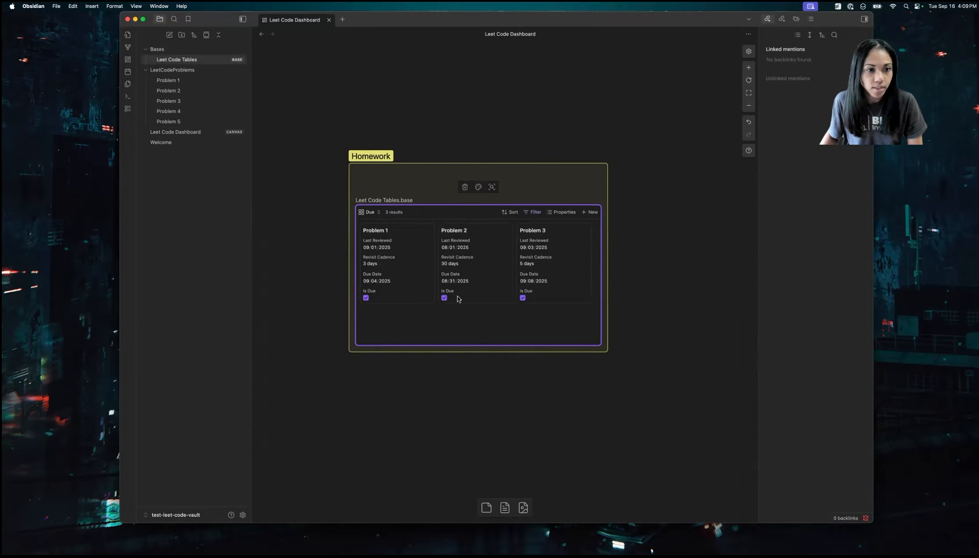
{"action": "right_click", "coordinate": [456, 212]}
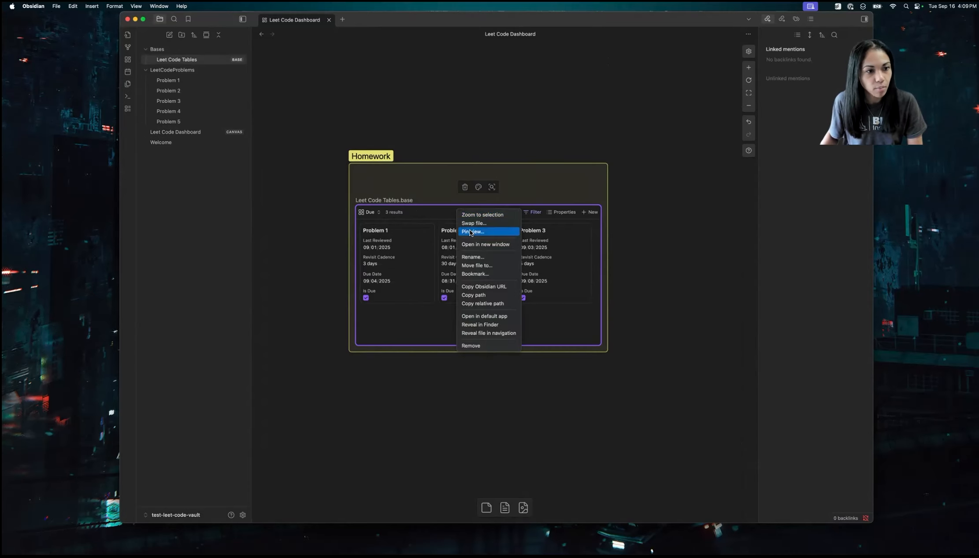
{"action": "left_click", "coordinate": [472, 231]}
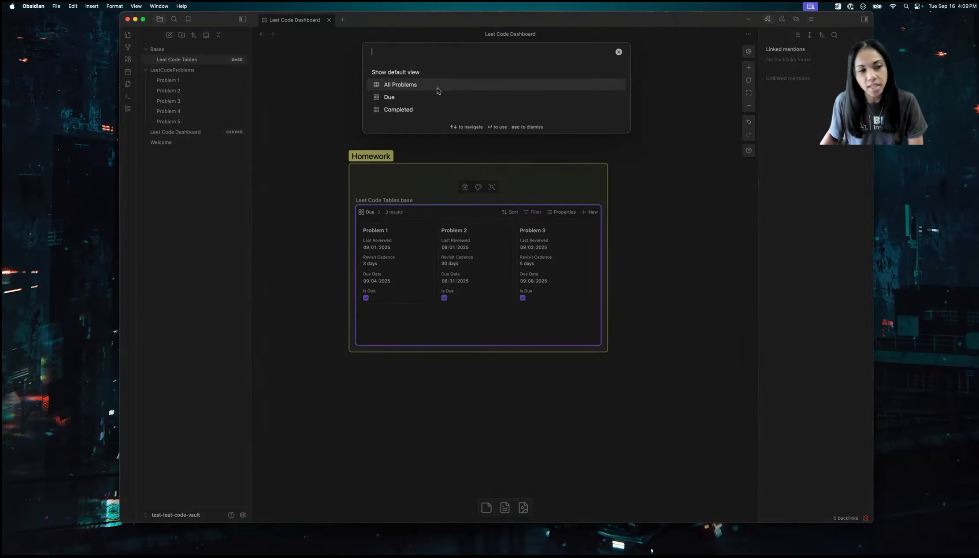
{"action": "left_click", "coordinate": [399, 98]}
{"action": "left_click", "coordinate": [446, 171]}
Duplicate the Due base card and place the copy below the Homework group, aligned with the original.
{"action": "left_click_drag", "start_coordinate": [641, 383], "coordinate": [359, 137]}
{"action": "key", "text": "super+c"}
{"action": "key", "text": "super+v"}
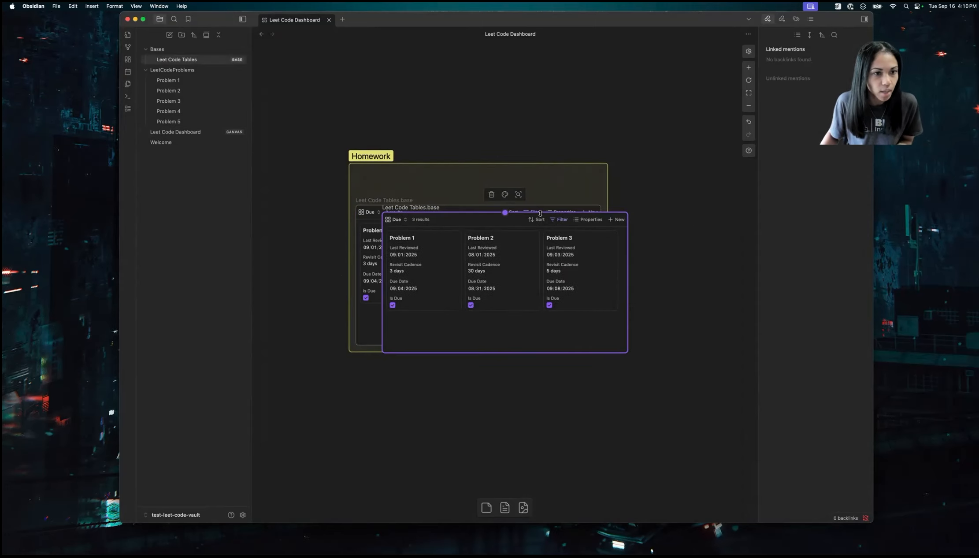
{"action": "left_click_drag", "start_coordinate": [519, 226], "coordinate": [491, 402]}
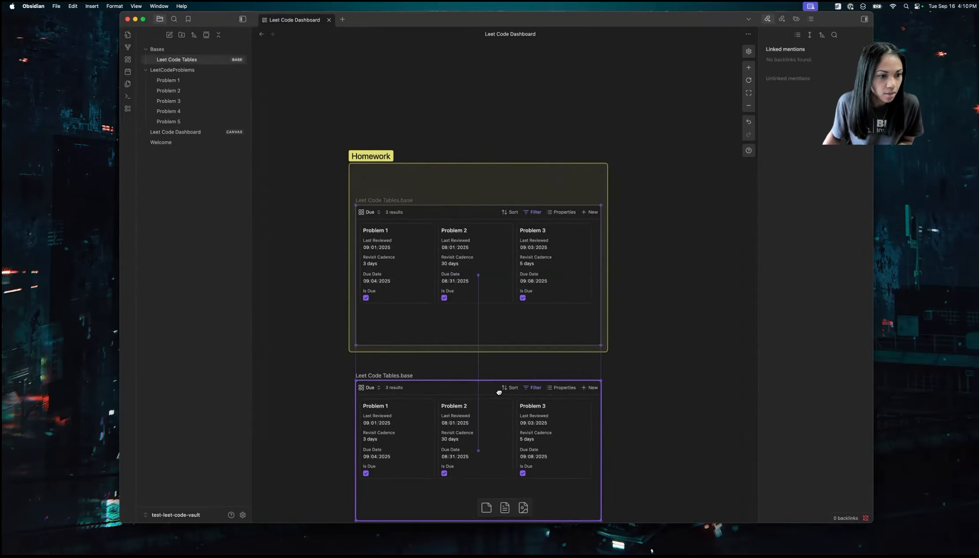
{"action": "scroll", "coordinate": [707, 364], "scroll_direction": "down", "scroll_amount": 3}
{"action": "scroll", "coordinate": [708, 363], "scroll_direction": "down", "scroll_amount": 3}
{"action": "left_click", "coordinate": [666, 341]}
{"action": "left_click_drag", "start_coordinate": [451, 254], "coordinate": [447, 259]}
Switch the copied base card to the Completed view and pin that view.
{"action": "left_click", "coordinate": [371, 262]}
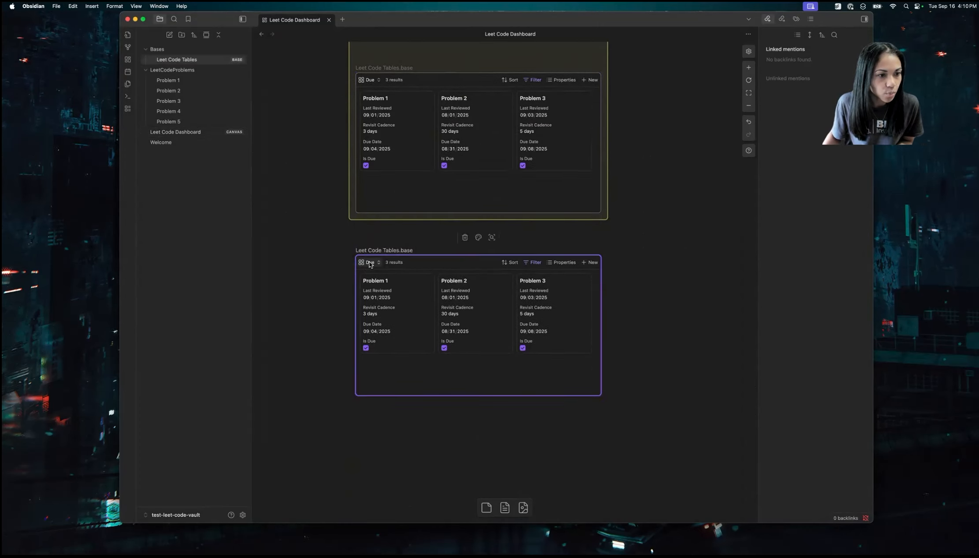
{"action": "left_click", "coordinate": [372, 263]}
{"action": "left_click", "coordinate": [384, 311]}
{"action": "right_click", "coordinate": [435, 260]}
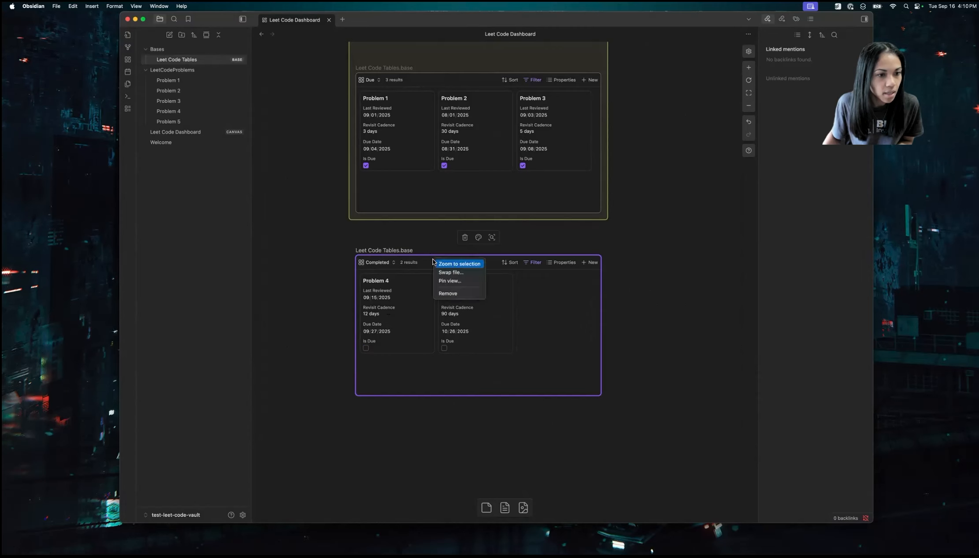
{"action": "left_click", "coordinate": [455, 282]}
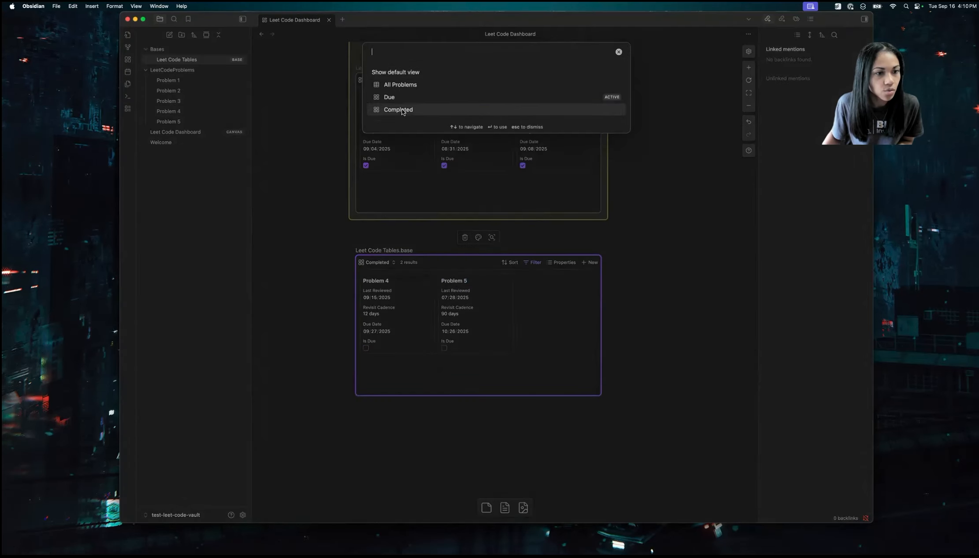
{"action": "left_click", "coordinate": [403, 110]}
Colour the Completed base card green.
{"action": "left_click", "coordinate": [478, 236]}
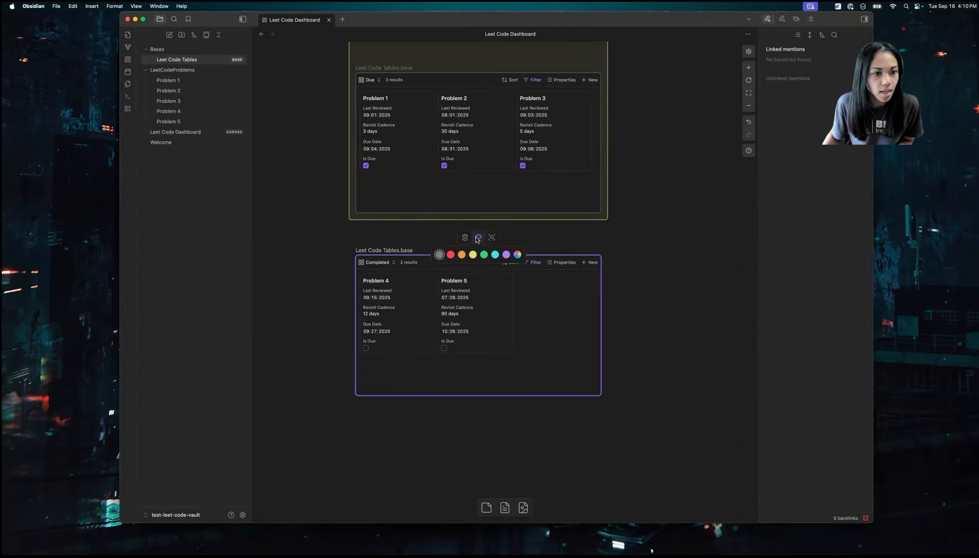
{"action": "left_click", "coordinate": [483, 255]}
{"action": "left_click", "coordinate": [624, 293]}
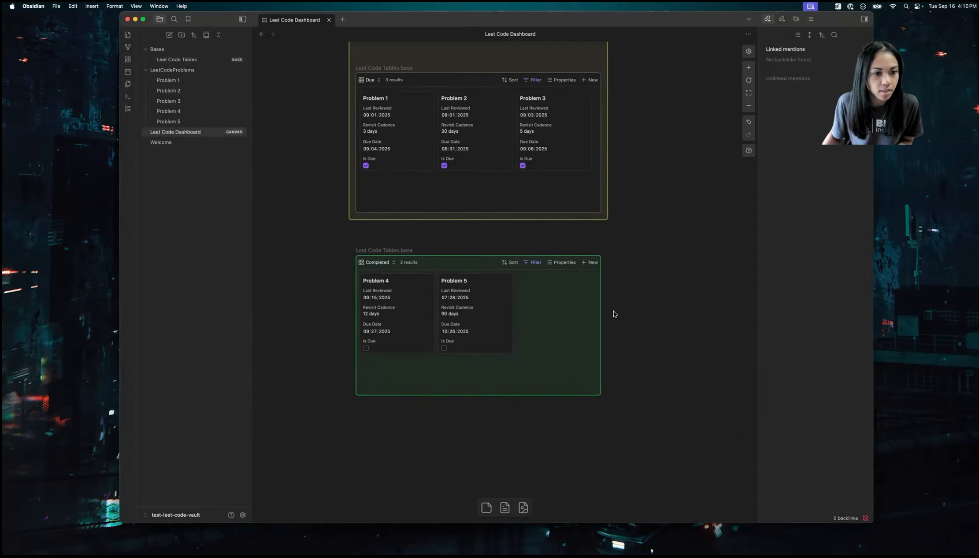
Shrink the Completed card to fit its two problems and centre it lower beneath the Homework group.
{"action": "left_click_drag", "start_coordinate": [601, 395], "coordinate": [566, 387]}
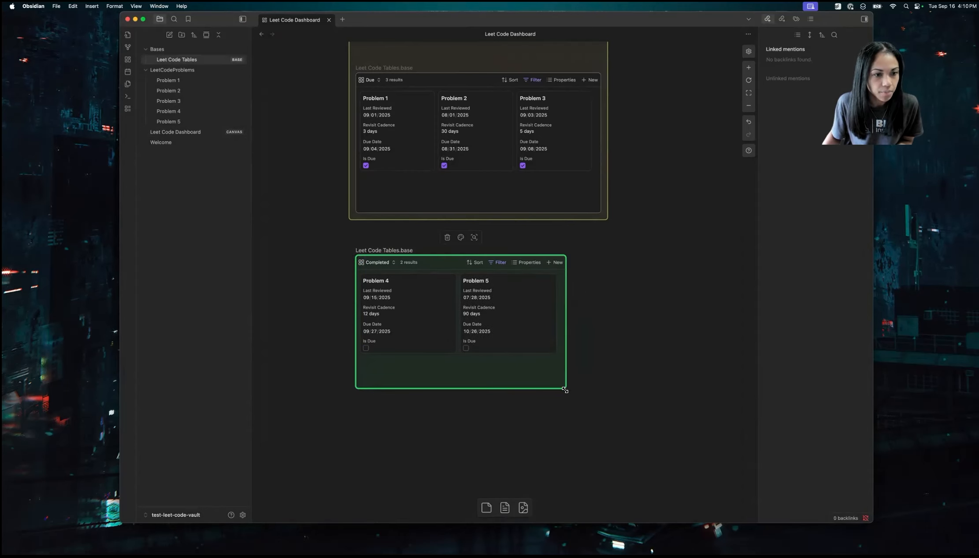
{"action": "left_click", "coordinate": [437, 265]}
{"action": "left_click_drag", "start_coordinate": [450, 263], "coordinate": [467, 291]}
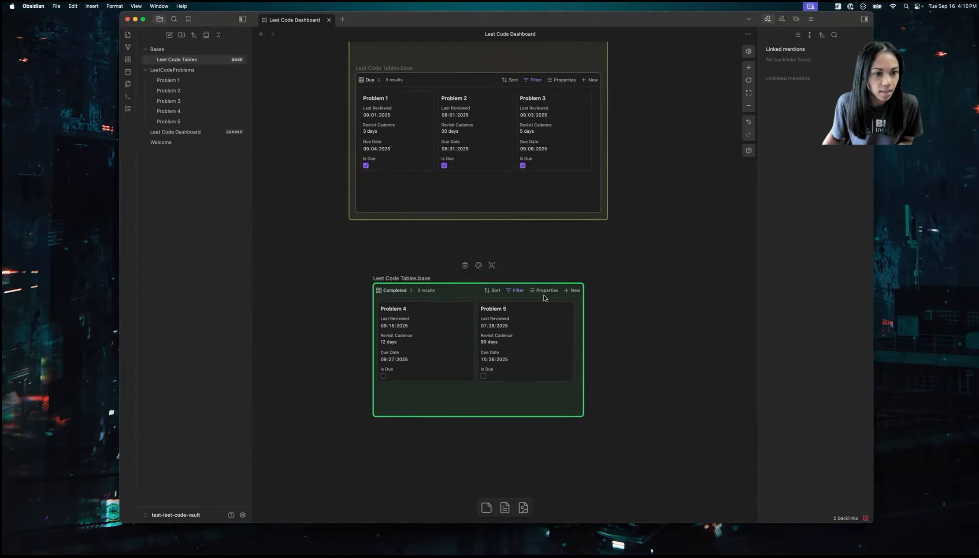
{"action": "left_click", "coordinate": [485, 440]}
Add a text card reading "Problems Completed" above the Completed card and connect it to that card with an arrow.
{"action": "left_click_drag", "start_coordinate": [487, 511], "coordinate": [475, 261]}
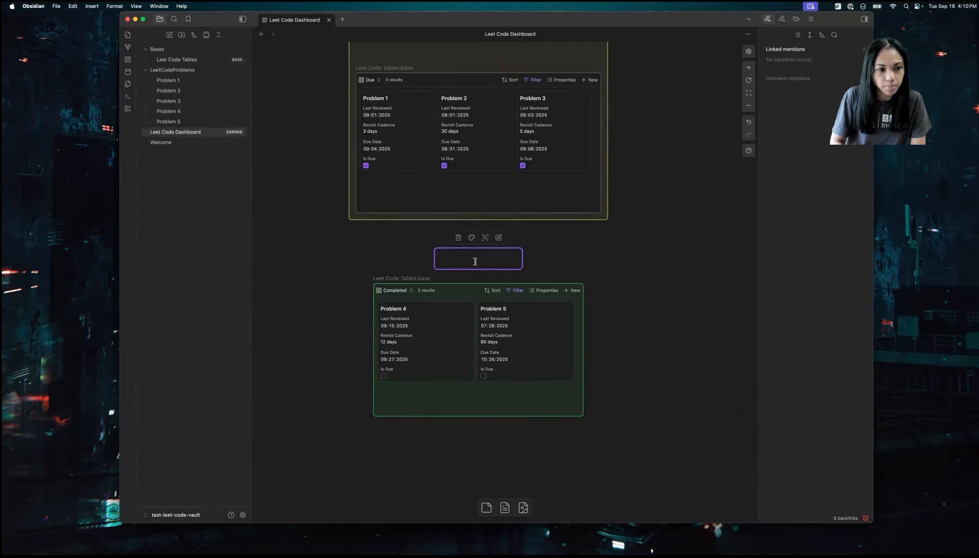
{"action": "type", "text": "Problems Completed"}
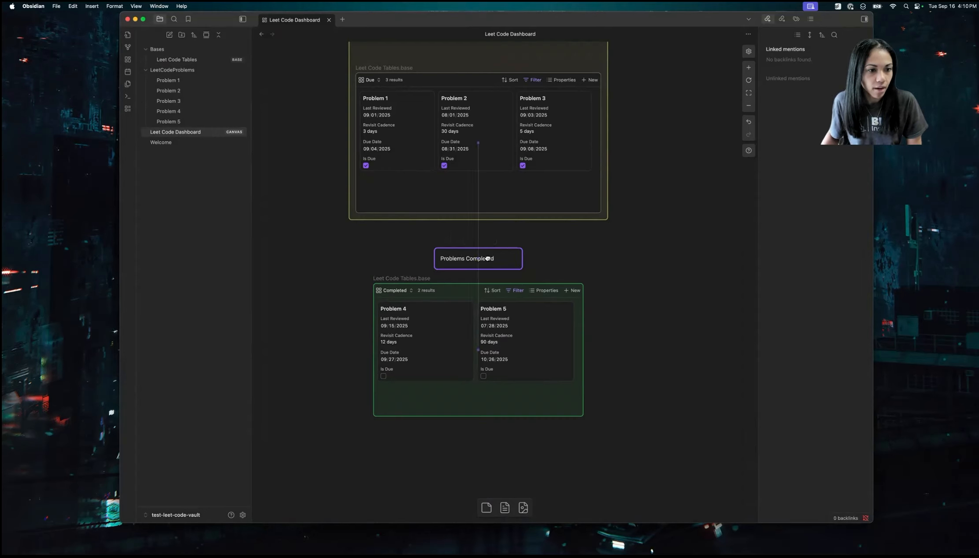
{"action": "left_click_drag", "start_coordinate": [478, 270], "coordinate": [487, 281]}
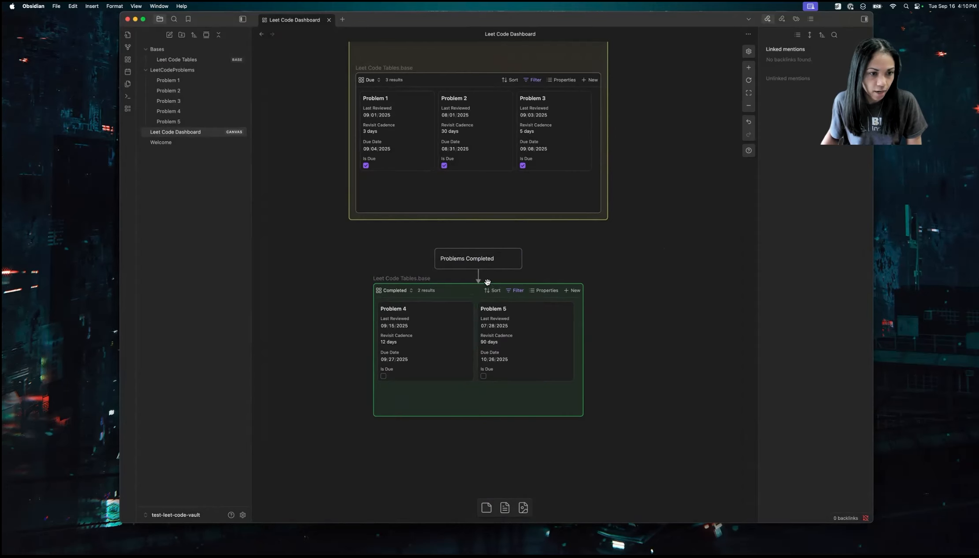
Add the Problem 2 note beside the Homework group and the Problem 1 note beside the Completed card.
{"action": "scroll", "coordinate": [645, 303], "scroll_direction": "up", "scroll_amount": 3}
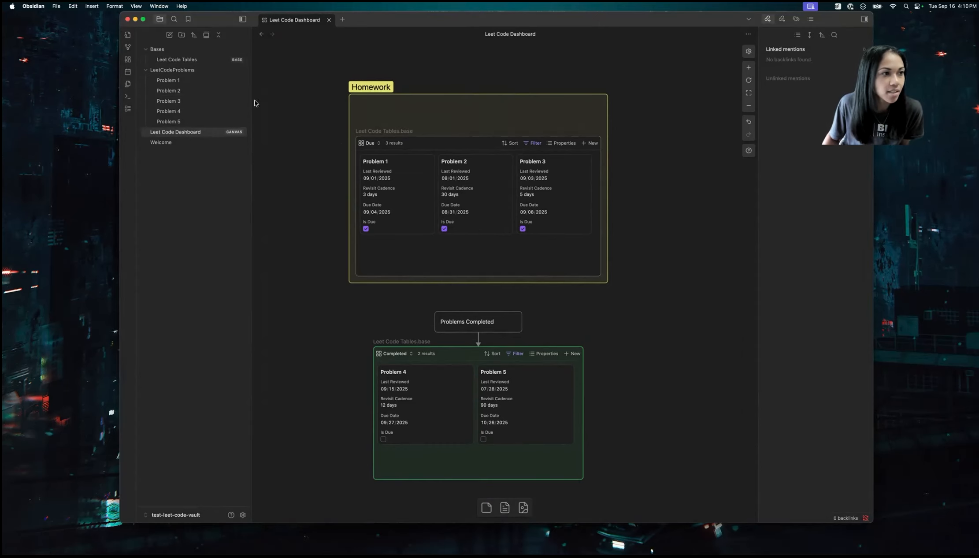
{"action": "left_click_drag", "start_coordinate": [177, 88], "coordinate": [638, 132]}
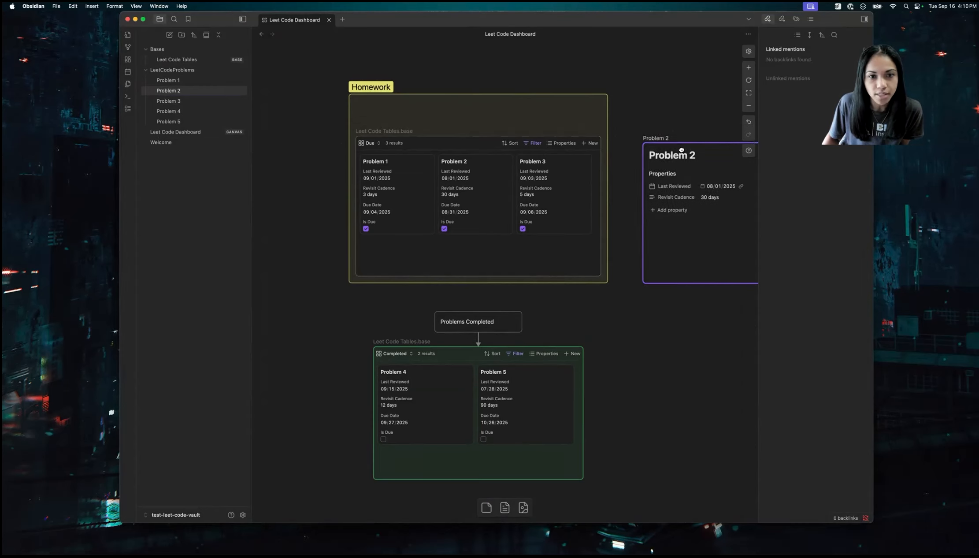
{"action": "left_click_drag", "start_coordinate": [181, 81], "coordinate": [670, 341]}
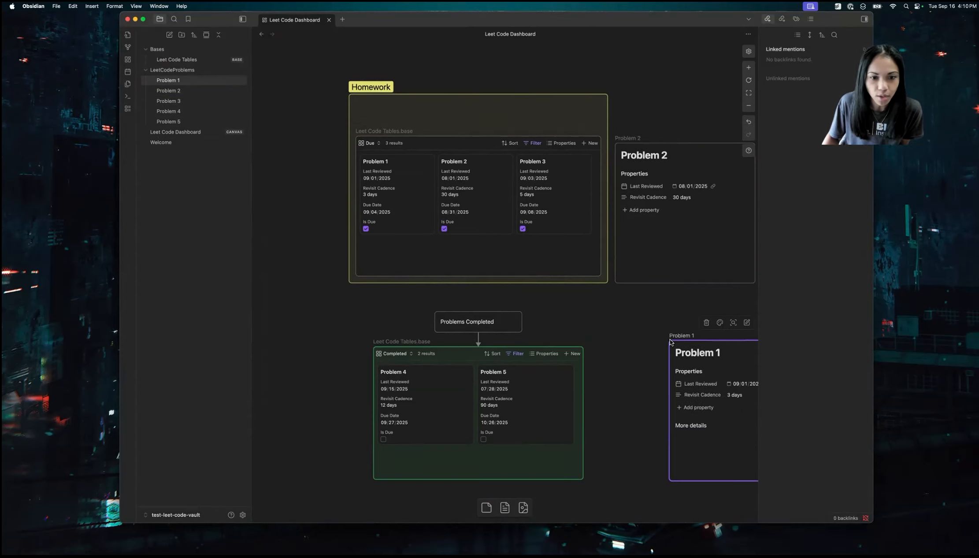
Place the Problem 1 card directly beneath the Problem 2 card and add the line "Edit this file from canvas" to its note.
{"action": "left_click_drag", "start_coordinate": [690, 426], "coordinate": [637, 389]}
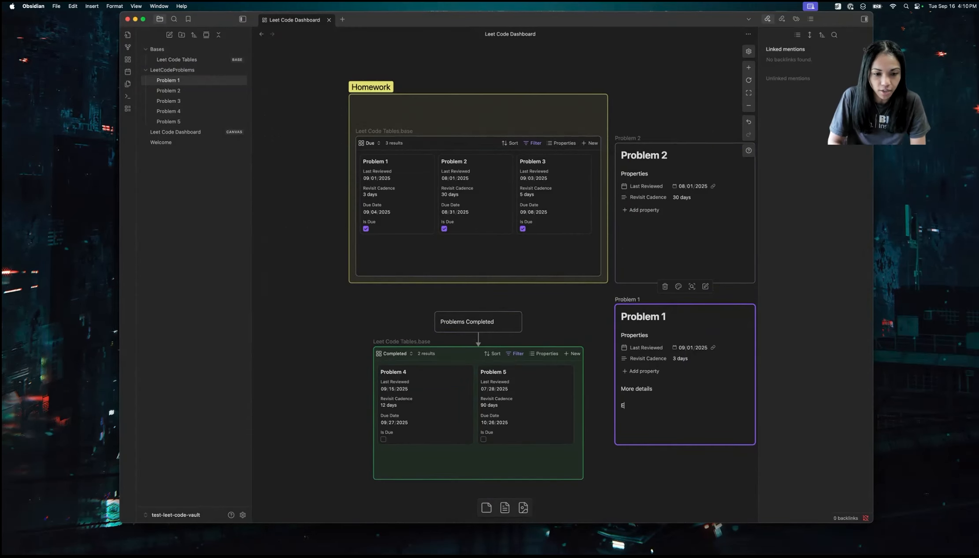
{"action": "type", "text": "from canvas"}
{"action": "left_click", "coordinate": [580, 329]}
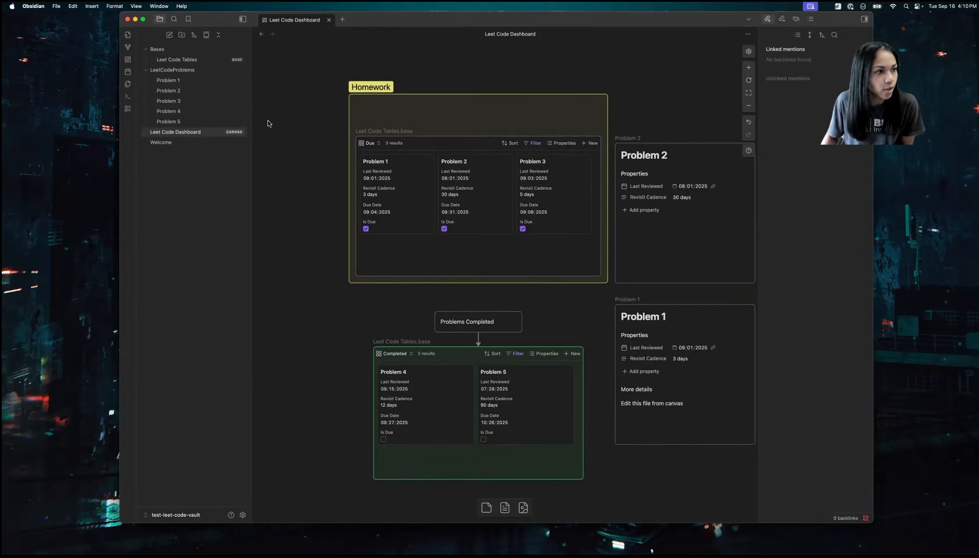
Open the Problem 1 note to check the line added from the canvas, and return to the Leet Code Dashboard.
{"action": "left_click", "coordinate": [177, 79]}
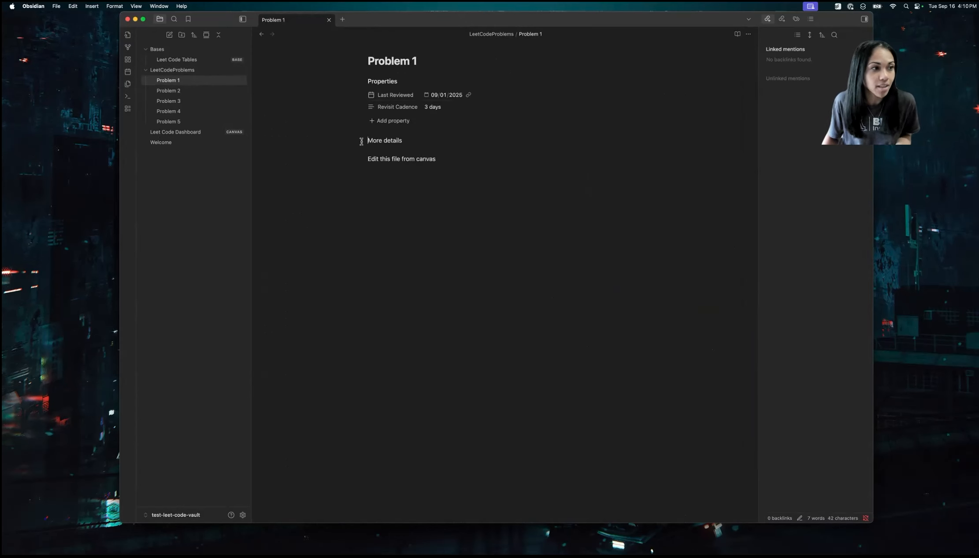
{"action": "left_click", "coordinate": [181, 132]}
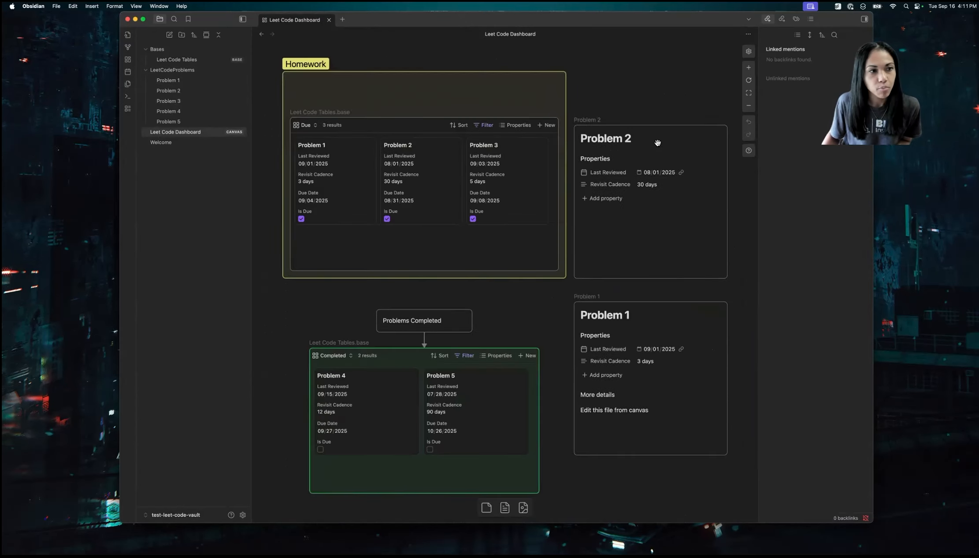
Delete the Problem 2 and Problem 1 note cards from the Leet Code Dashboard canvas.
{"action": "left_click", "coordinate": [696, 134]}
{"action": "key", "text": "BackSpace"}
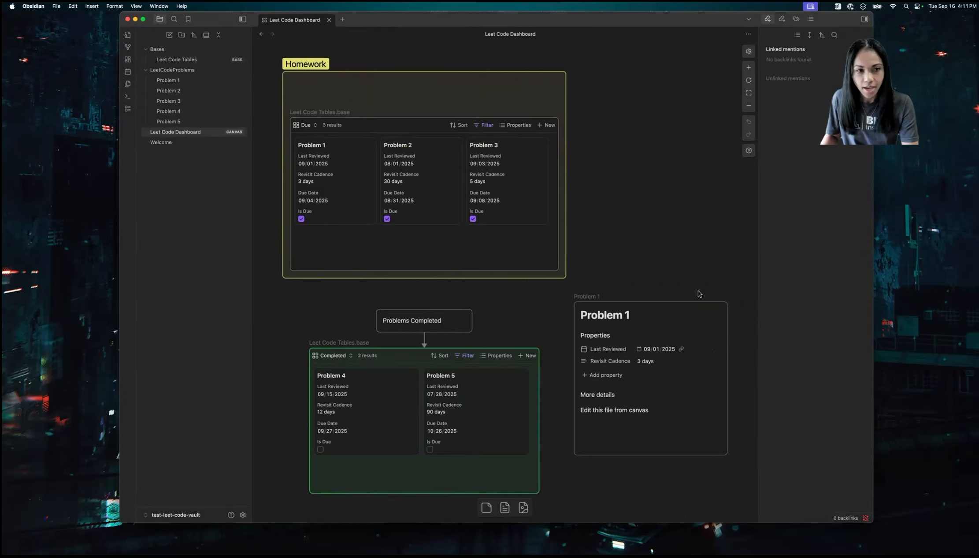
{"action": "left_click", "coordinate": [672, 307]}
{"action": "key", "text": "BackSpace"}
{"action": "scroll", "coordinate": [610, 273], "scroll_direction": "right", "scroll_amount": 1}
{"action": "scroll", "coordinate": [609, 273], "scroll_direction": "left", "scroll_amount": 3}
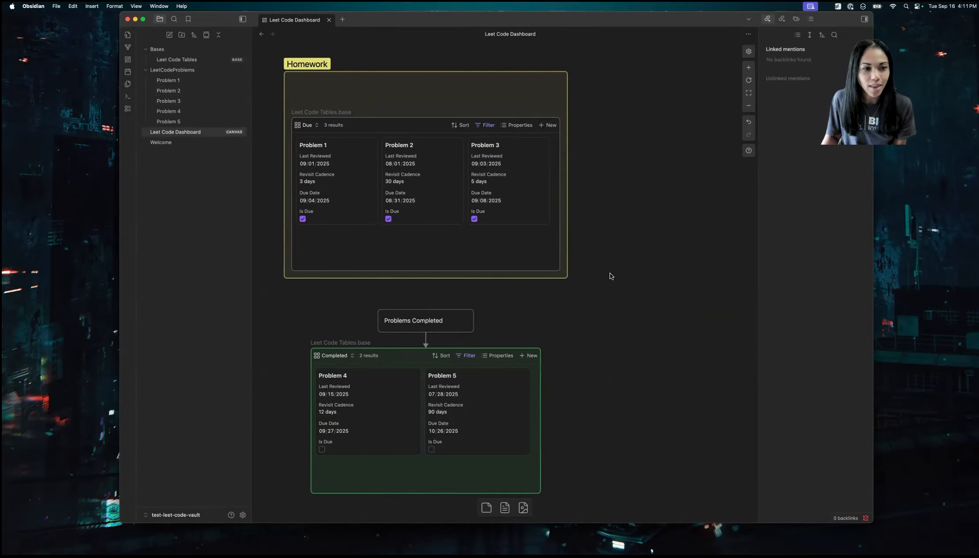
{"action": "scroll", "coordinate": [609, 273], "scroll_direction": "left", "scroll_amount": 5}
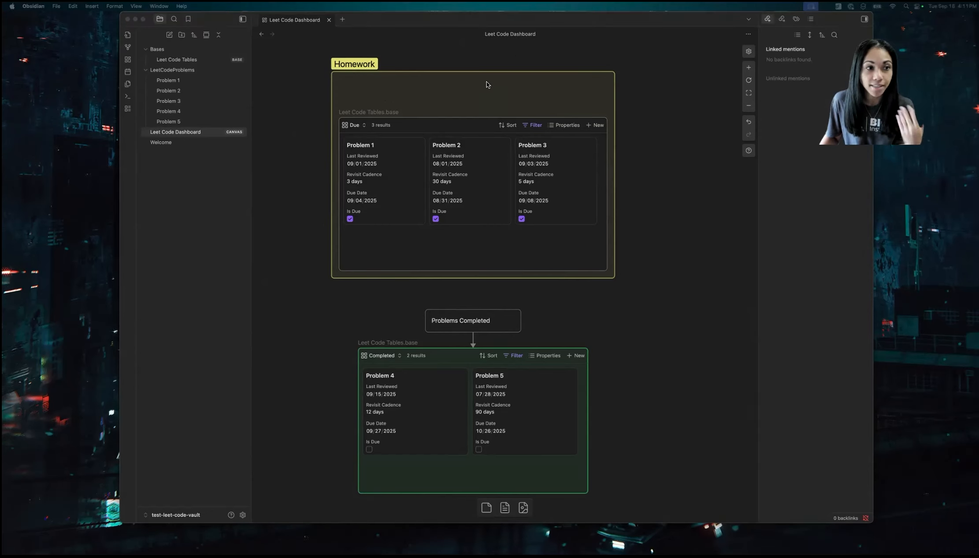
Bring the Sudoku canvas window into view and examine its By Day, By Category, By Stack, Consecutive Runs and Latest query cards.
{"action": "left_click_drag", "start_coordinate": [978, 21], "coordinate": [567, 48]}
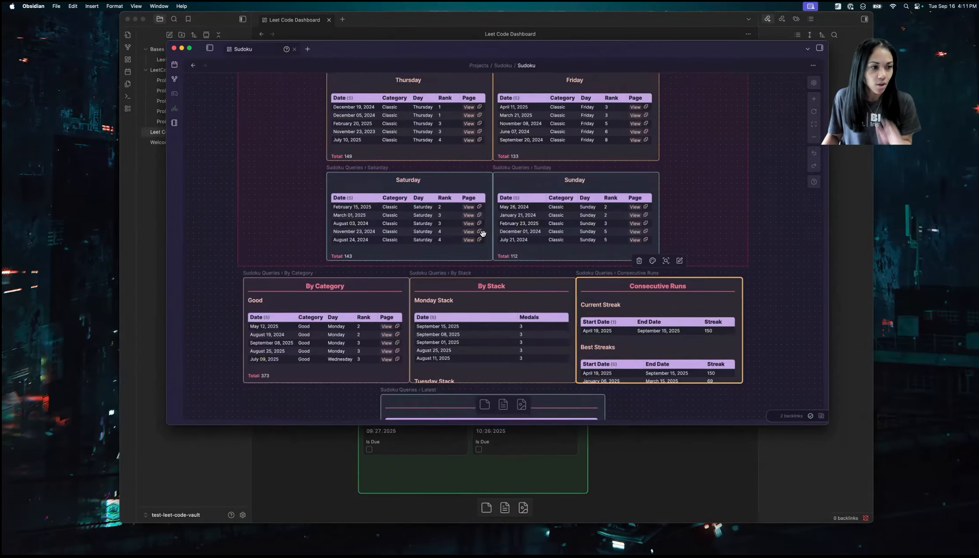
{"action": "scroll", "coordinate": [496, 227], "scroll_direction": "up", "scroll_amount": 5}
{"action": "scroll", "coordinate": [498, 227], "scroll_direction": "down", "scroll_amount": 5}
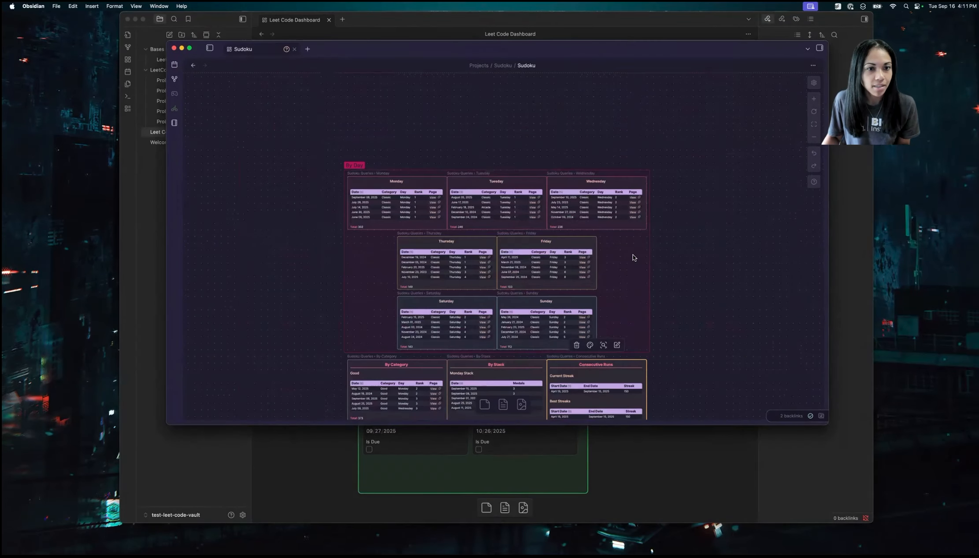
{"action": "scroll", "coordinate": [632, 257], "scroll_direction": "down", "scroll_amount": 2}
{"action": "scroll", "coordinate": [632, 256], "scroll_direction": "down", "scroll_amount": 2}
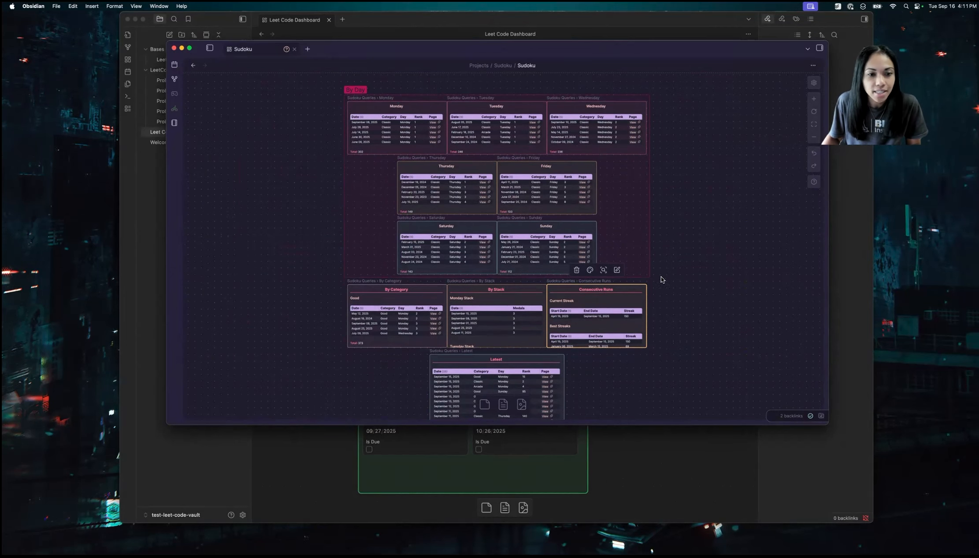
{"action": "scroll", "coordinate": [674, 316], "scroll_direction": "up", "scroll_amount": 1}
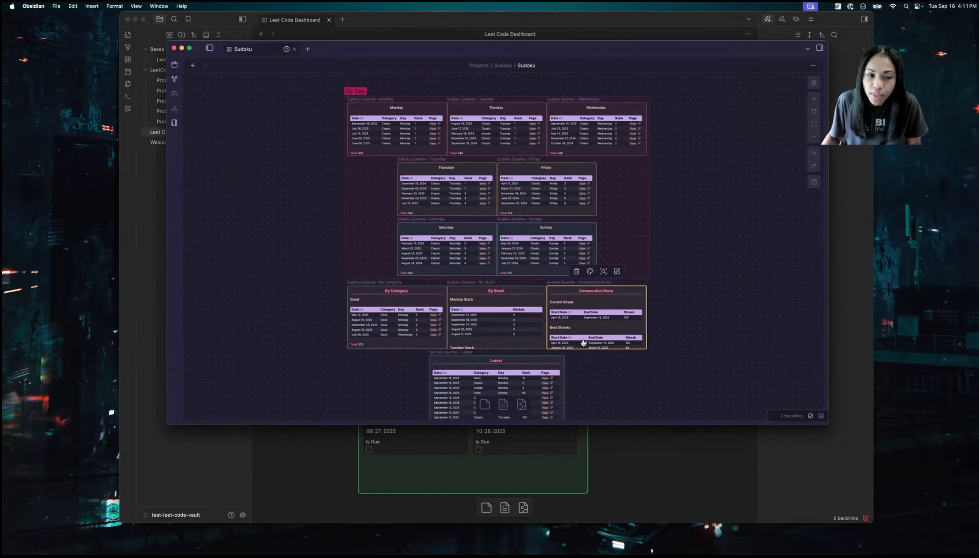
{"action": "scroll", "coordinate": [582, 342], "scroll_direction": "up", "scroll_amount": 5}
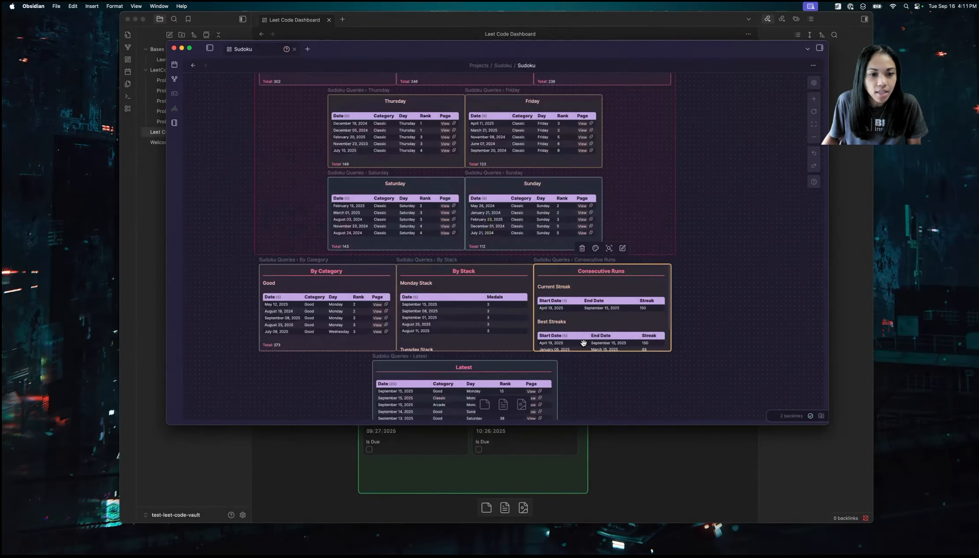
{"action": "scroll", "coordinate": [583, 343], "scroll_direction": "up", "scroll_amount": 1}
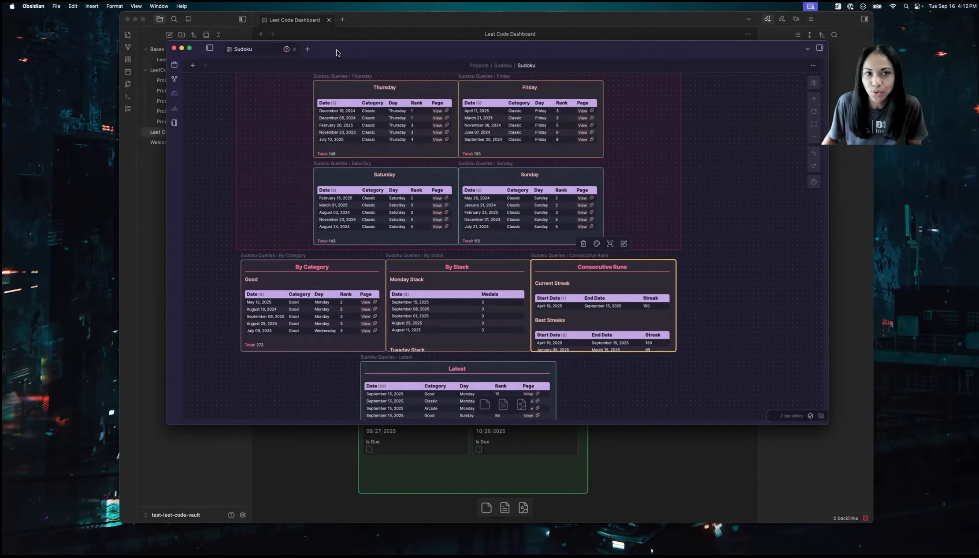
{"action": "left_click_drag", "start_coordinate": [336, 49], "coordinate": [340, 50]}
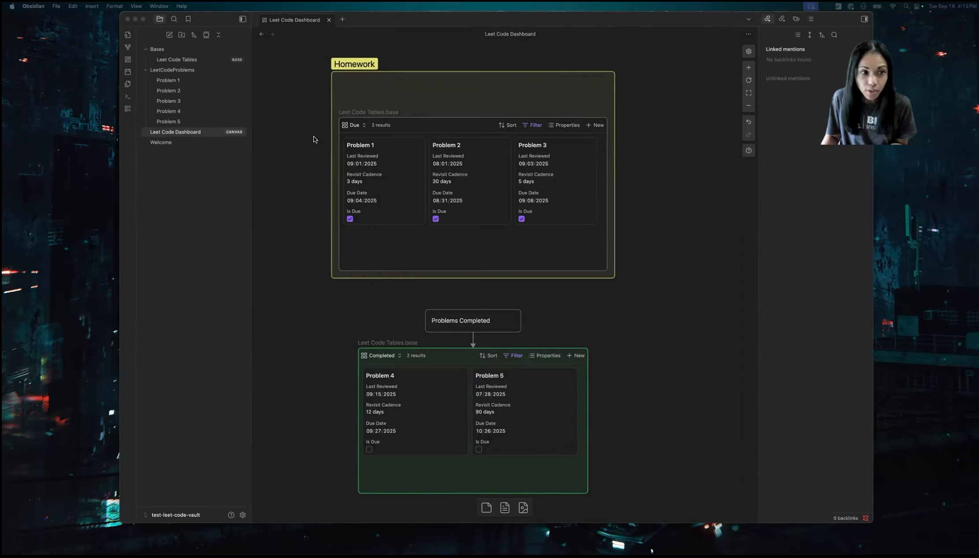
Review the All Problems table in the Leet Code Tables base and return to the Leet Code Dashboard canvas.
{"action": "left_click", "coordinate": [199, 174]}
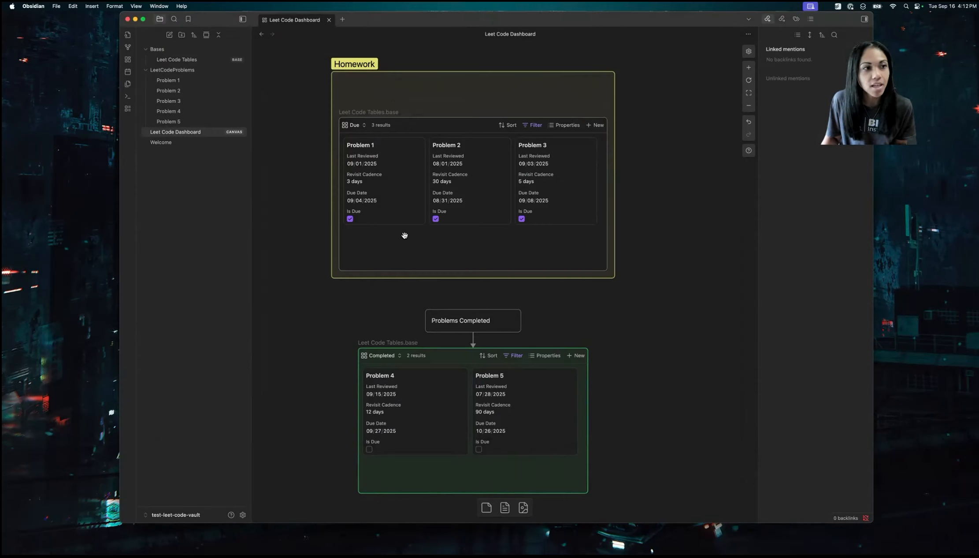
{"action": "left_click", "coordinate": [172, 59]}
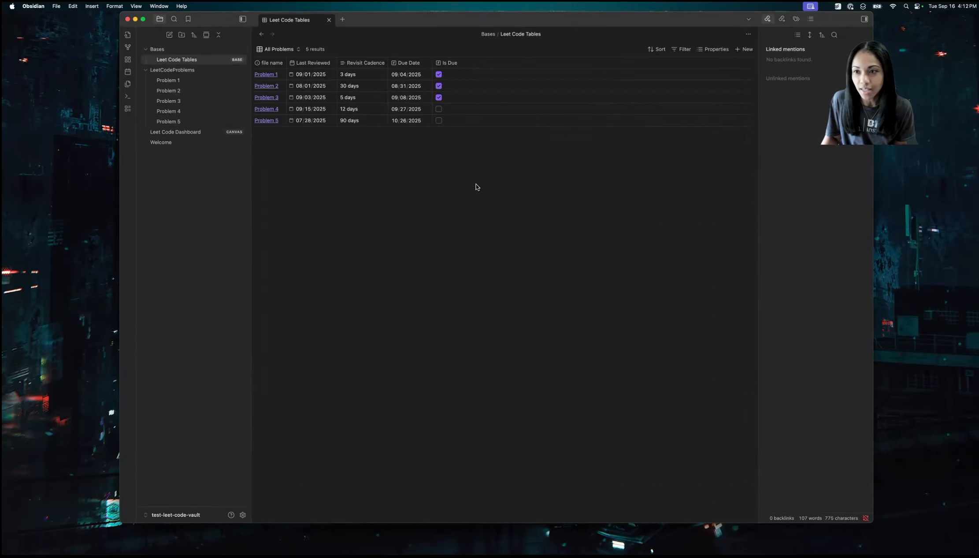
{"action": "left_click", "coordinate": [190, 131]}
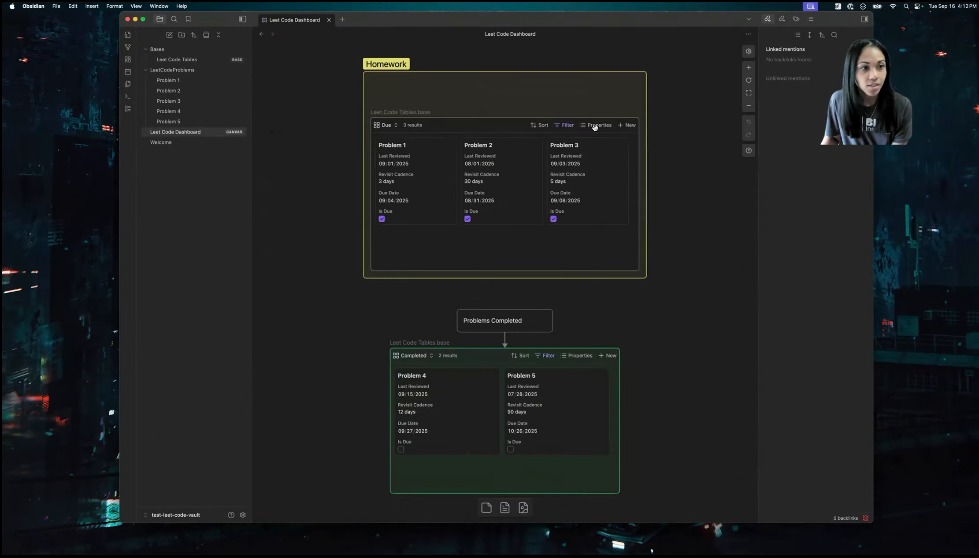